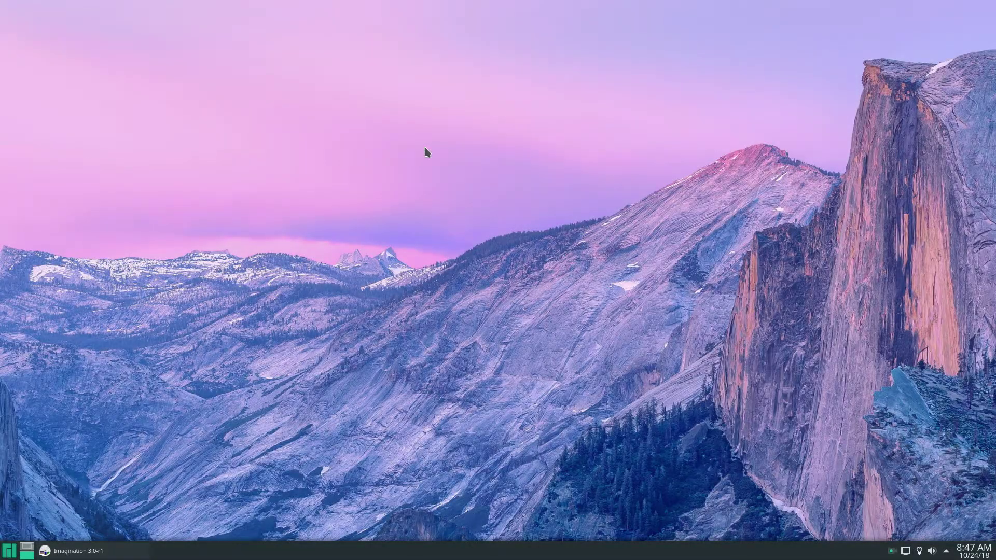
Switch to Imagination and reposition its window on the desktop.
{"action": "left_click", "coordinate": [132, 554]}
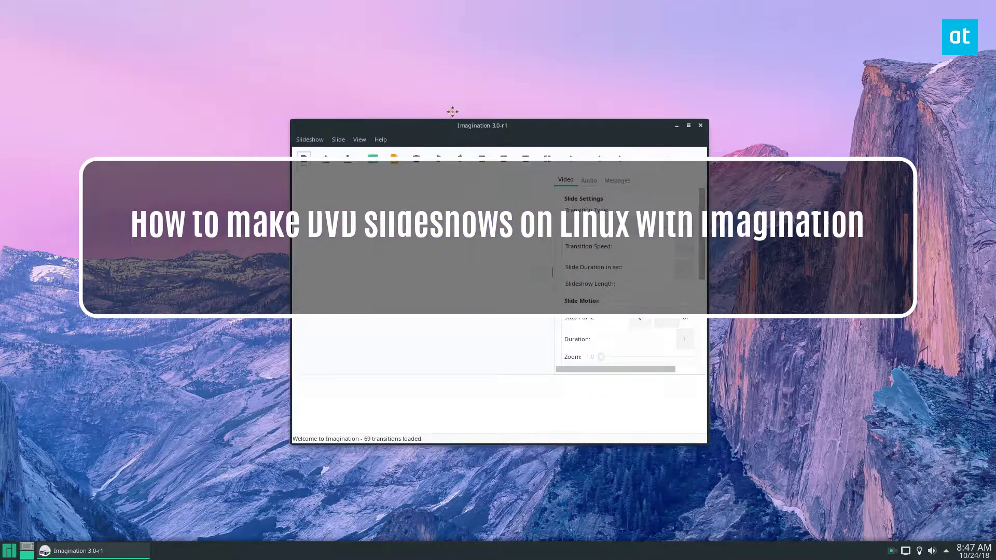
{"action": "left_click_drag", "start_coordinate": [453, 111], "coordinate": [417, 102]}
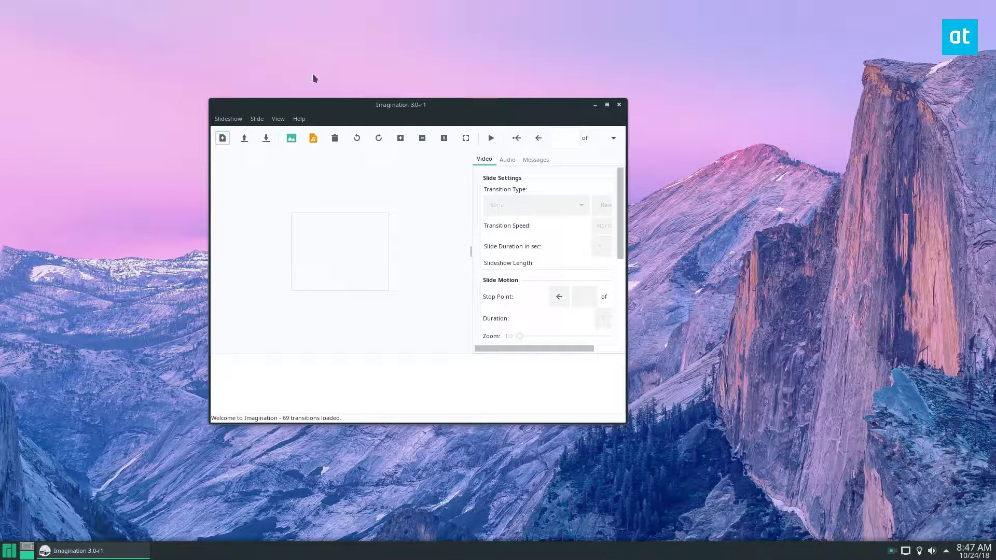
{"action": "left_click_drag", "start_coordinate": [341, 104], "coordinate": [369, 108]}
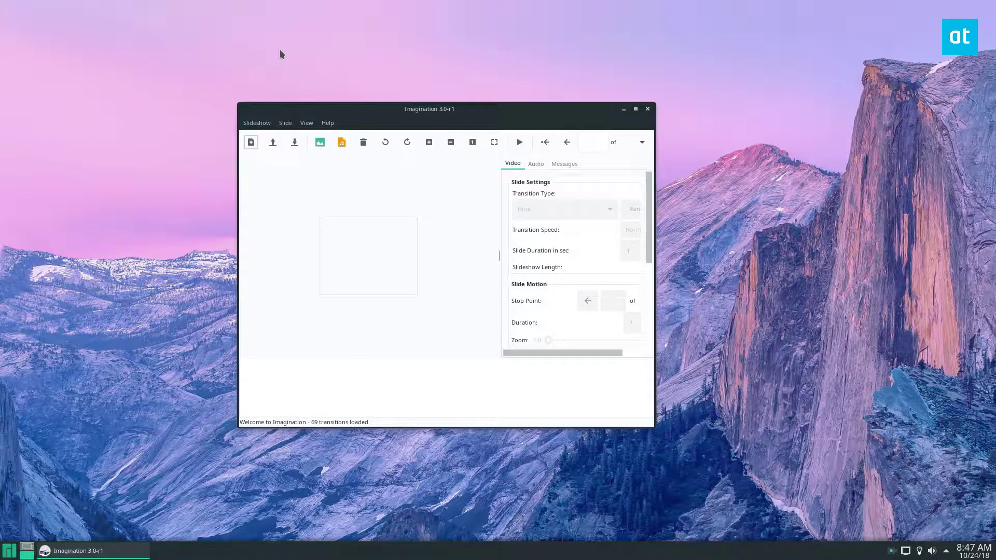
Start a new slideshow with the VOB (DVD Video) format and a 1920 x 1080 HD video size.
{"action": "left_click", "coordinate": [254, 123]}
{"action": "left_click", "coordinate": [265, 140]}
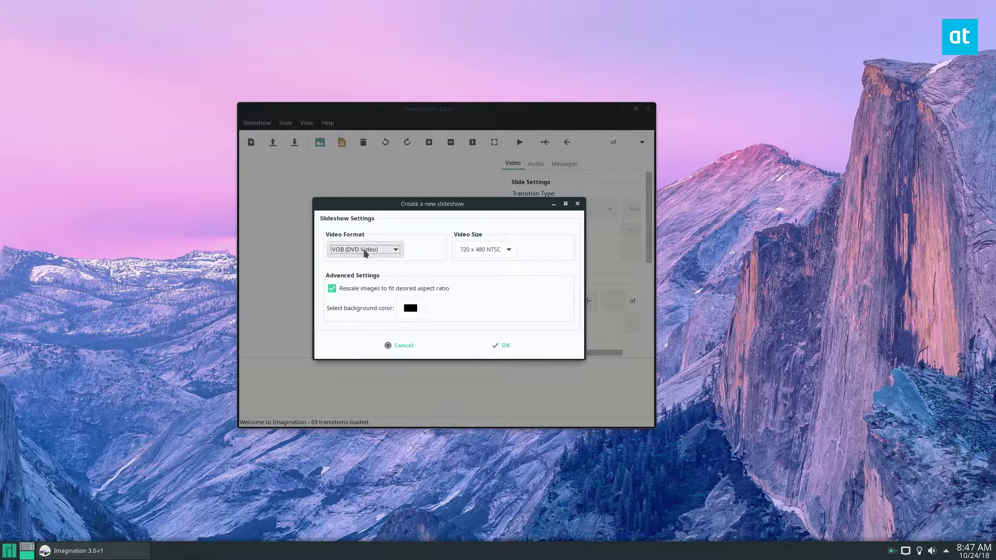
{"action": "left_click", "coordinate": [392, 250]}
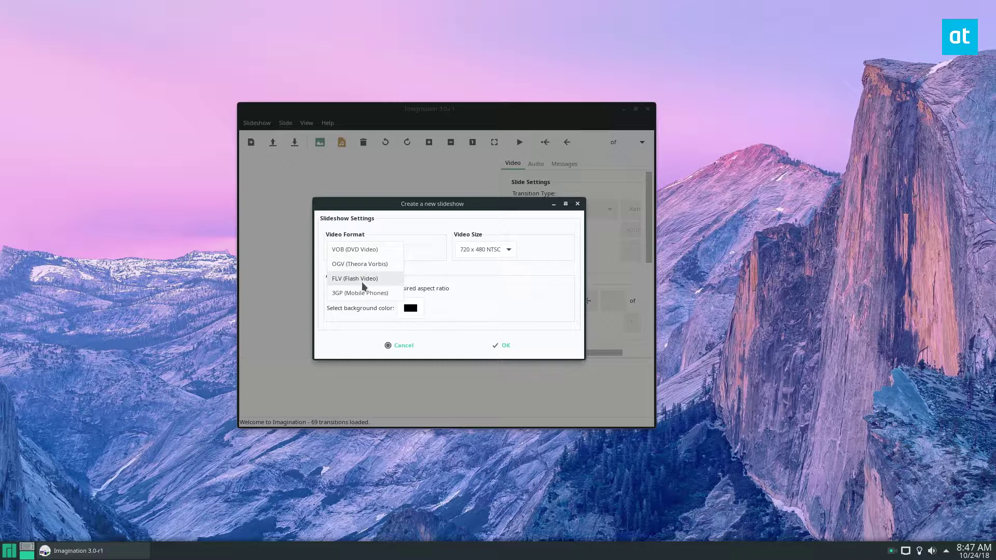
{"action": "left_click", "coordinate": [378, 249]}
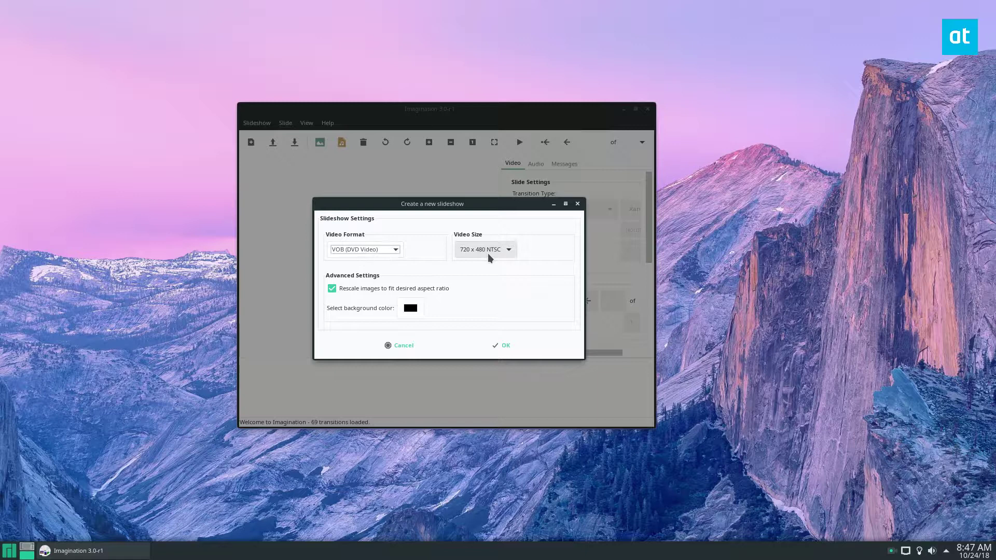
{"action": "left_click", "coordinate": [477, 251]}
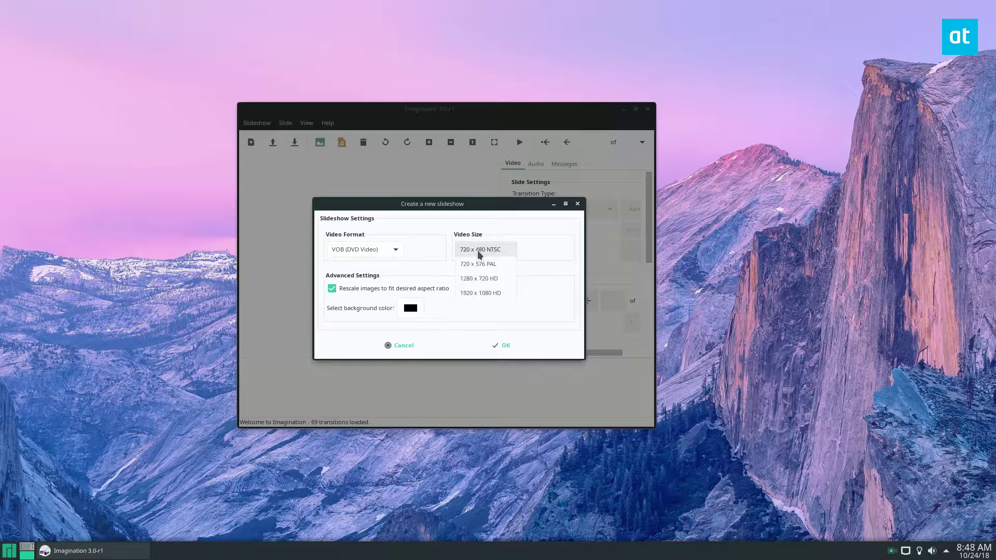
{"action": "left_click", "coordinate": [479, 291]}
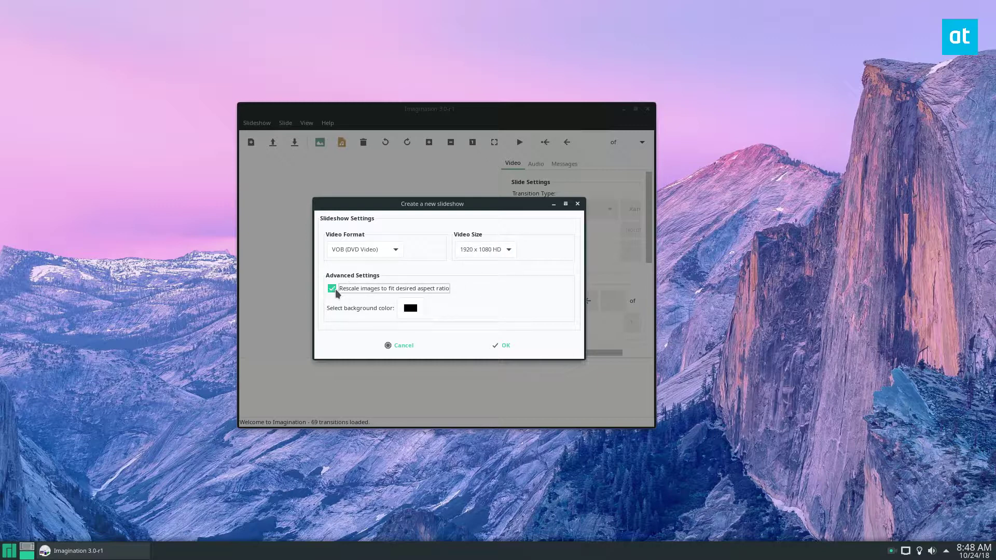
Set the slideshow's background color to black (#000000) and confirm the new slideshow settings.
{"action": "left_click", "coordinate": [420, 308]}
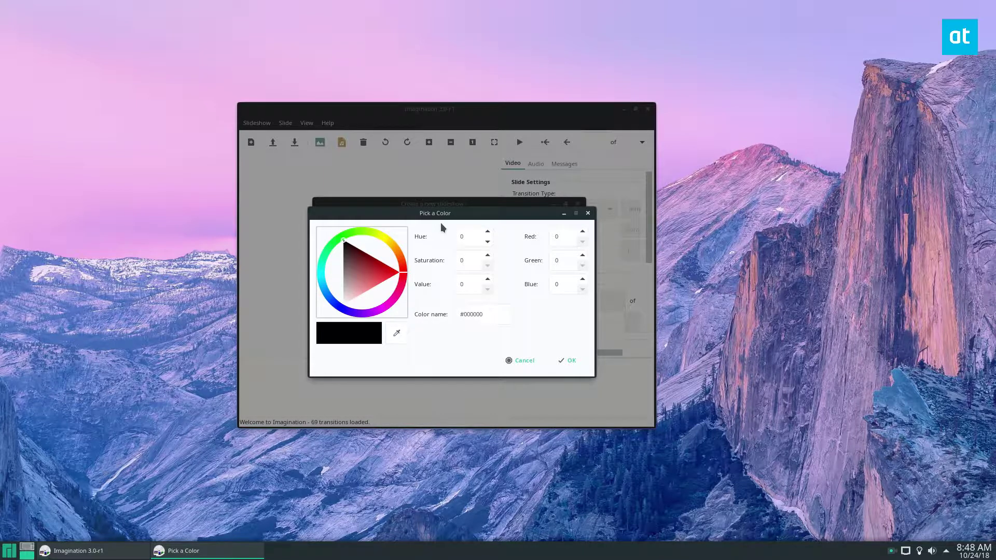
{"action": "left_click", "coordinate": [386, 272]}
{"action": "left_click_drag", "start_coordinate": [386, 275], "coordinate": [348, 244]}
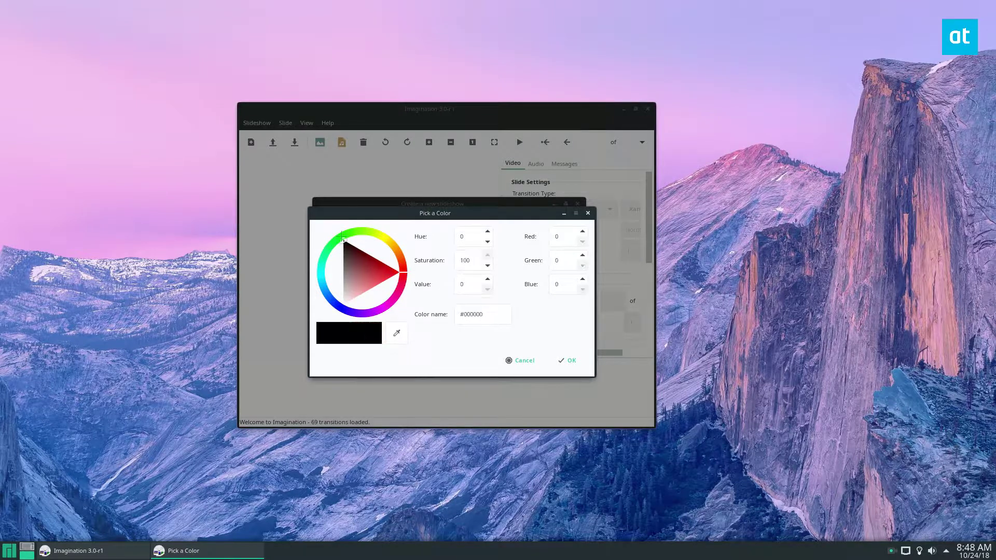
{"action": "left_click", "coordinate": [568, 360]}
{"action": "left_click", "coordinate": [506, 345]}
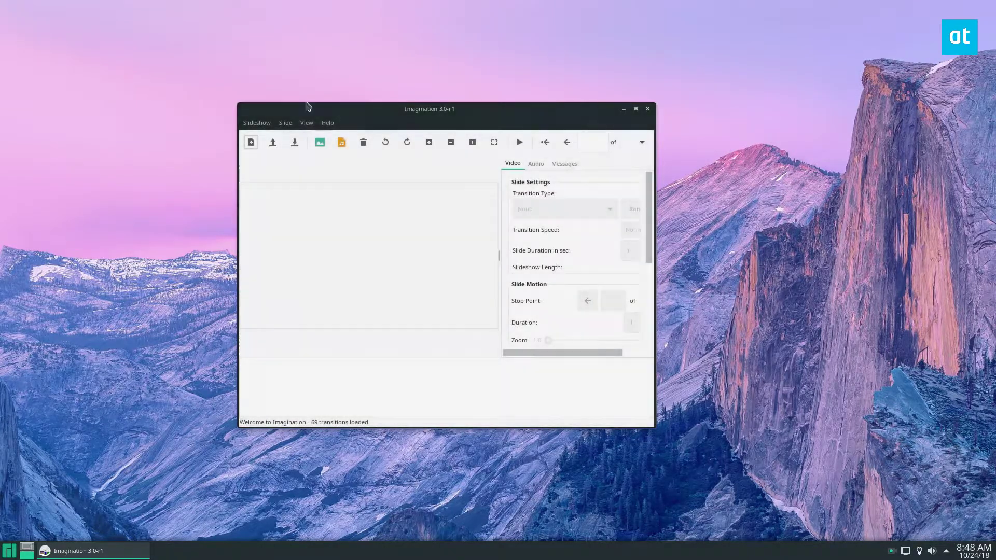
Import the picture 1 - sduLRvf.jpg from the wallpapers folder inside Pictures.
{"action": "left_click", "coordinate": [257, 123]}
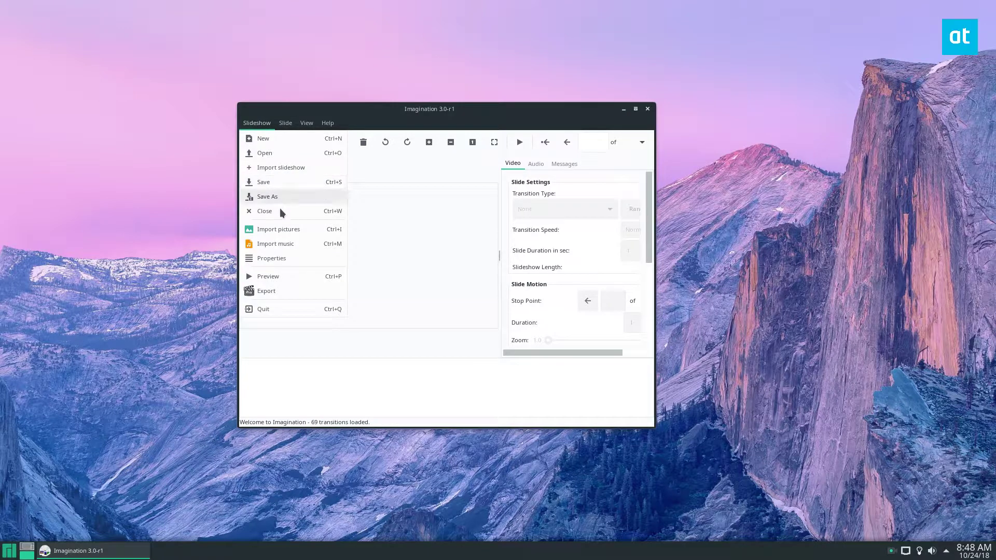
{"action": "left_click", "coordinate": [279, 229]}
{"action": "left_click", "coordinate": [331, 225]}
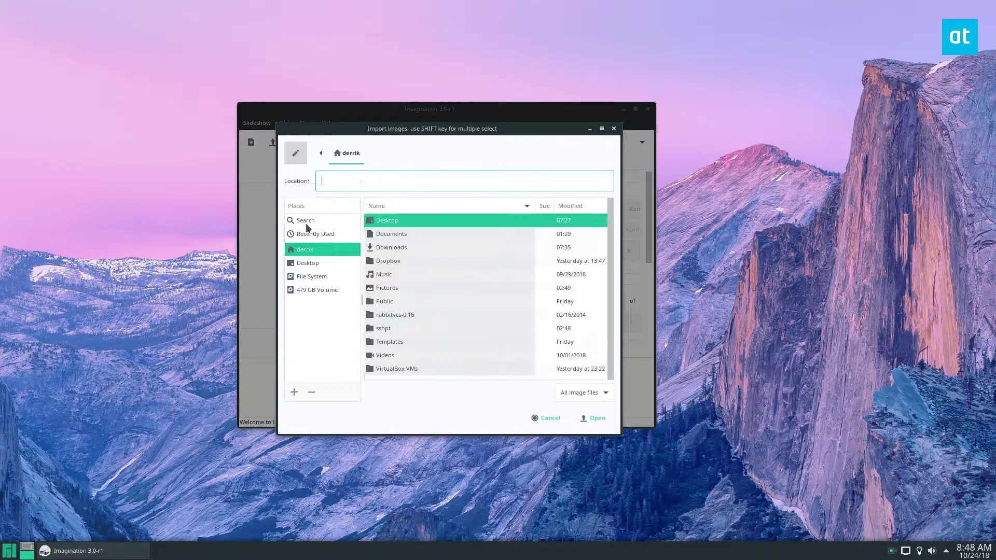
{"action": "double_click", "coordinate": [388, 287]}
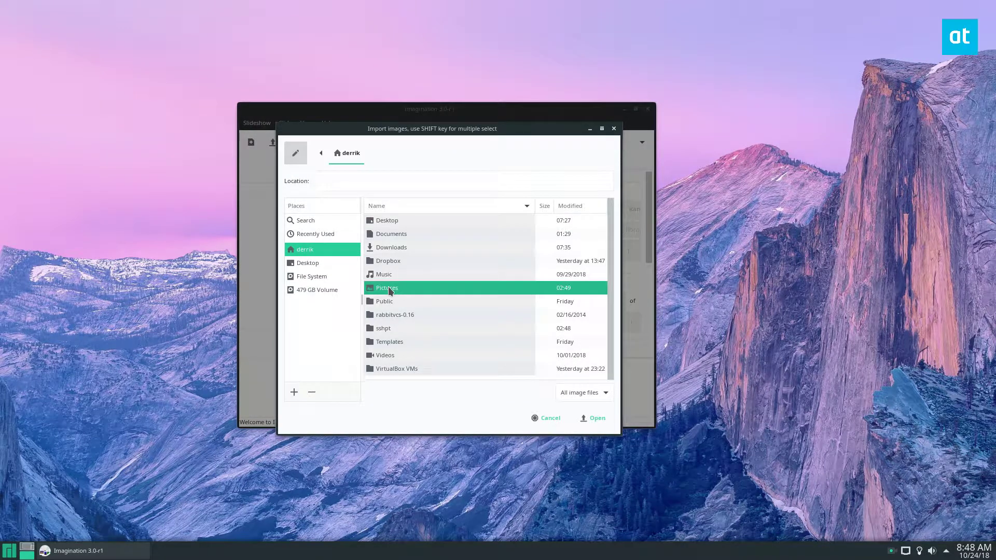
{"action": "double_click", "coordinate": [389, 239]}
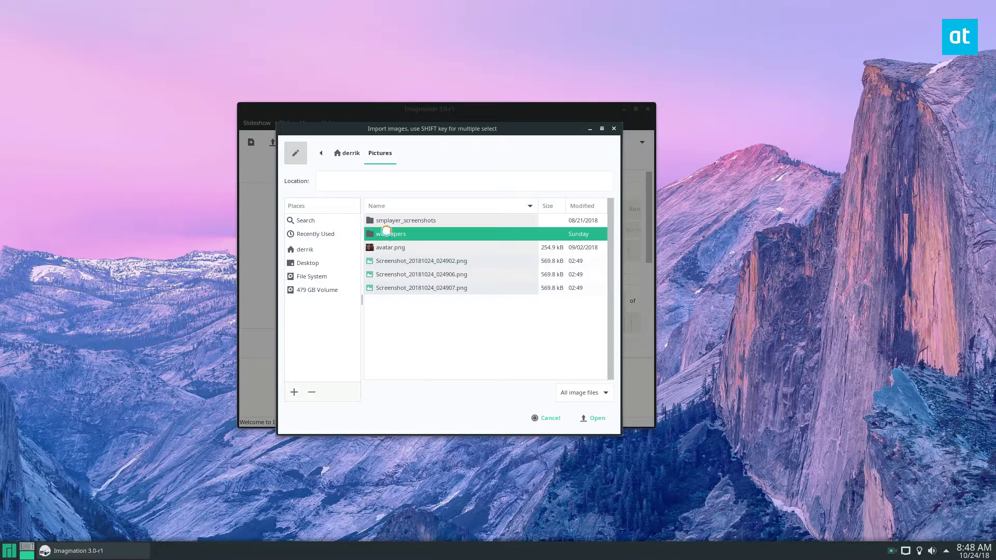
{"action": "scroll", "coordinate": [400, 278], "scroll_direction": "down", "scroll_amount": 1}
{"action": "key", "text": "Return"}
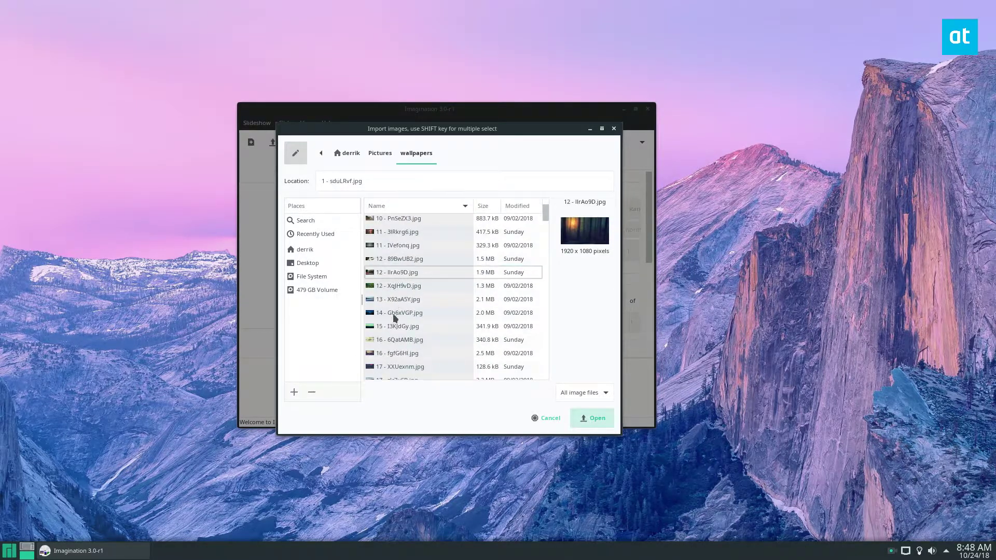
Open the picture import dialog for adding more wallpapers to the slideshow.
{"action": "left_click", "coordinate": [250, 126]}
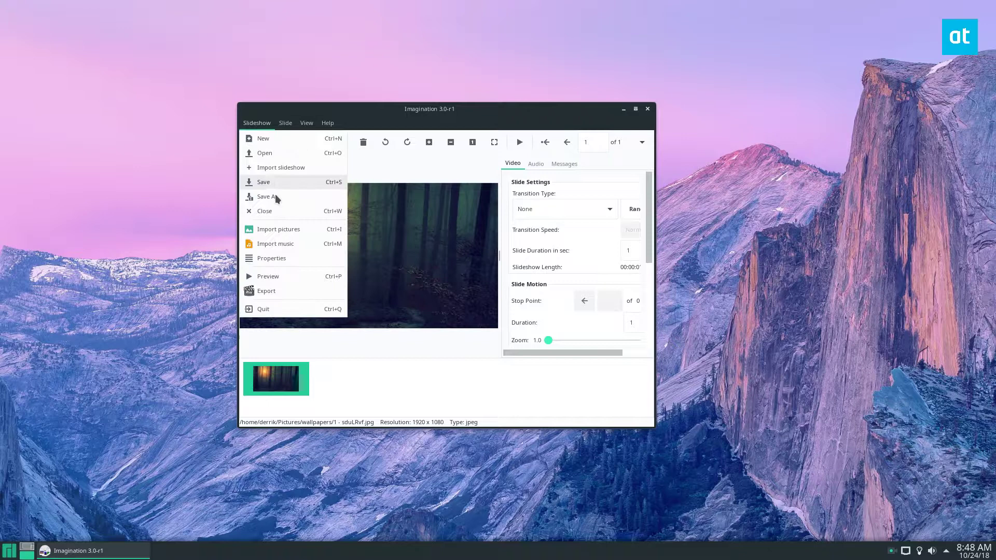
{"action": "left_click", "coordinate": [278, 230]}
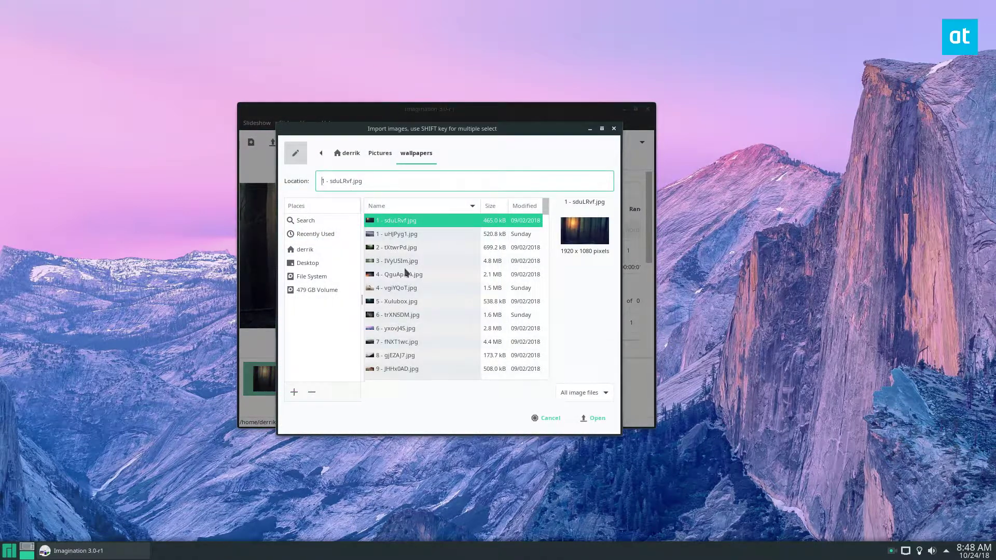
{"action": "left_click", "coordinate": [400, 313], "text": "ctrl"}
{"action": "left_click", "coordinate": [400, 275], "text": "ctrl"}
{"action": "left_click", "coordinate": [404, 328], "text": "ctrl"}
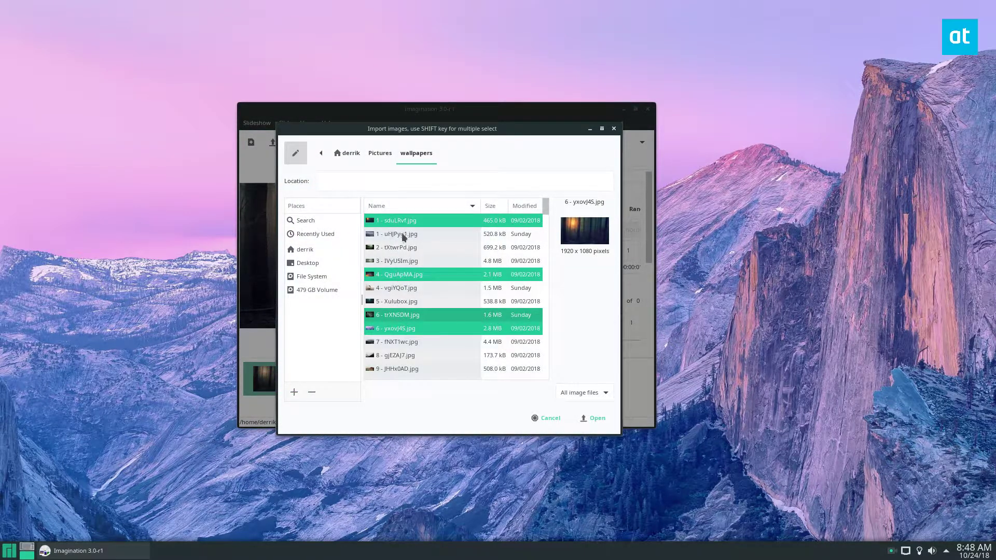
{"action": "left_click", "coordinate": [400, 221], "text": "ctrl"}
{"action": "key", "text": "ctrl+a"}
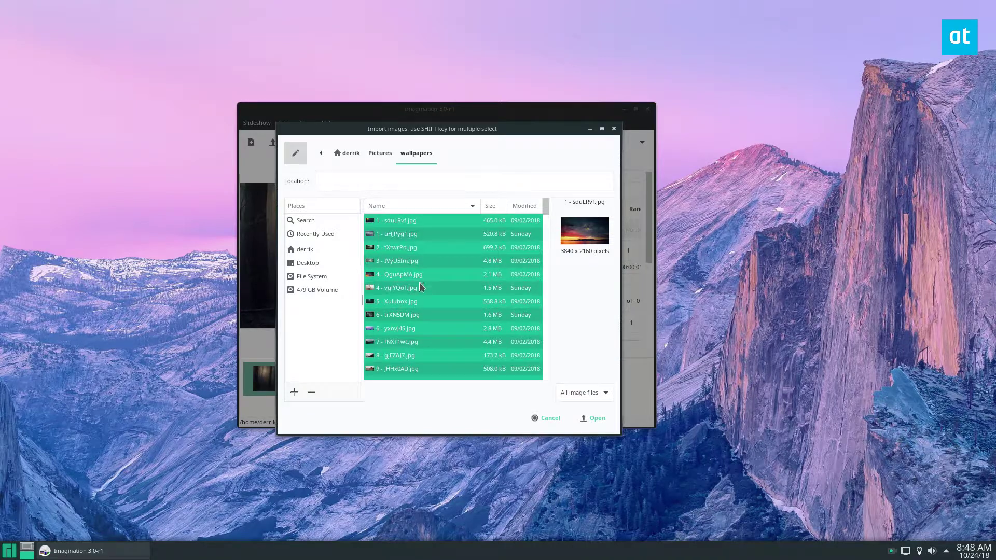
Import 4 - QguApMA.jpg, 5 - Xulubox.jpg, 6 - trXN5DM.jpg, 6 - yxovJ45.jpg, 7 - fNXT1wc.jpg and 9 - JHHx0AD.jpg together from the wallpapers folder.
{"action": "left_click", "coordinate": [429, 273]}
{"action": "left_click", "coordinate": [398, 342], "text": "ctrl"}
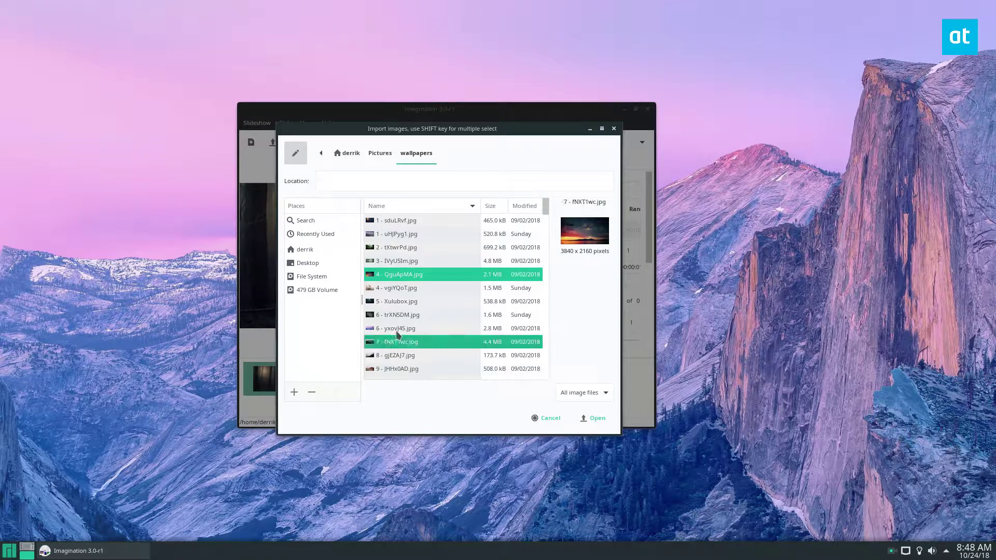
{"action": "left_click", "coordinate": [391, 303], "text": "ctrl"}
{"action": "left_click", "coordinate": [391, 315], "text": "ctrl"}
{"action": "left_click", "coordinate": [389, 328], "text": "ctrl"}
{"action": "left_click", "coordinate": [397, 368], "text": "ctrl"}
{"action": "scroll", "coordinate": [410, 346], "scroll_direction": "down", "scroll_amount": 2}
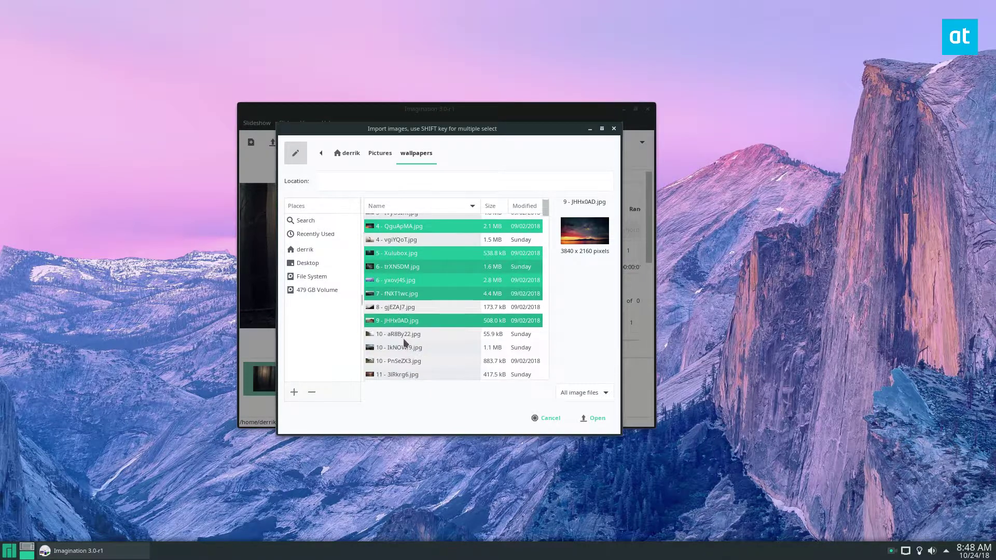
{"action": "left_click", "coordinate": [583, 413]}
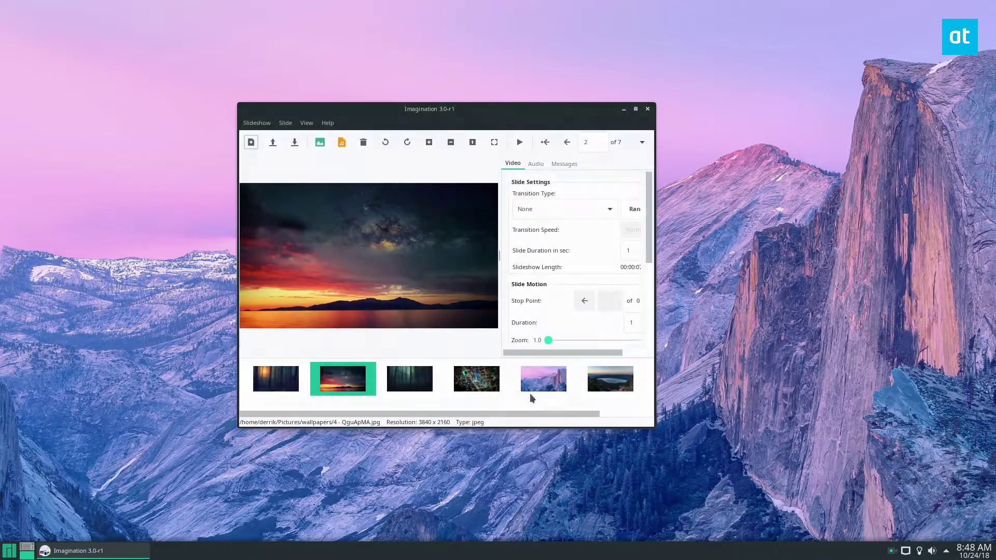
Select the first slide and look through the available transition types without choosing one.
{"action": "left_click", "coordinate": [283, 381]}
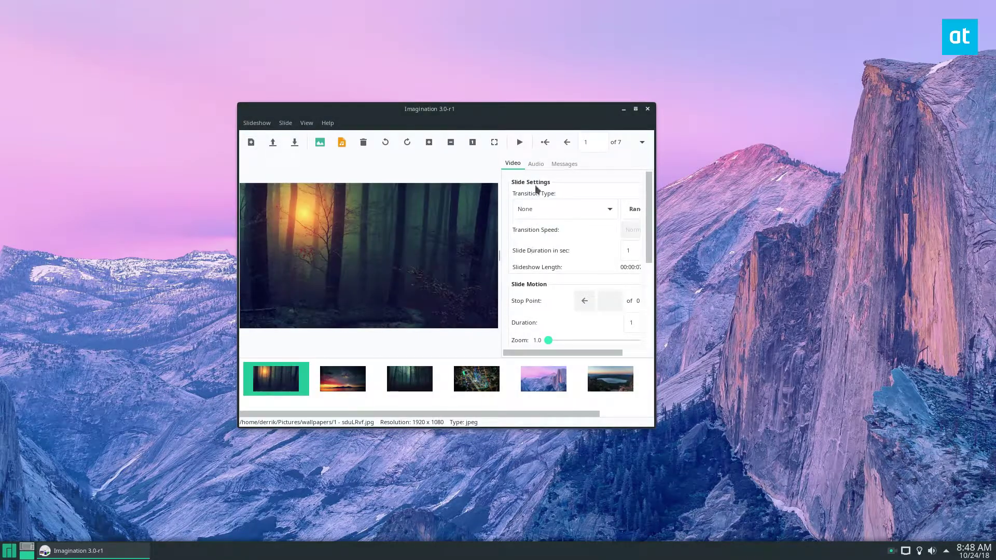
{"action": "left_click", "coordinate": [537, 212]}
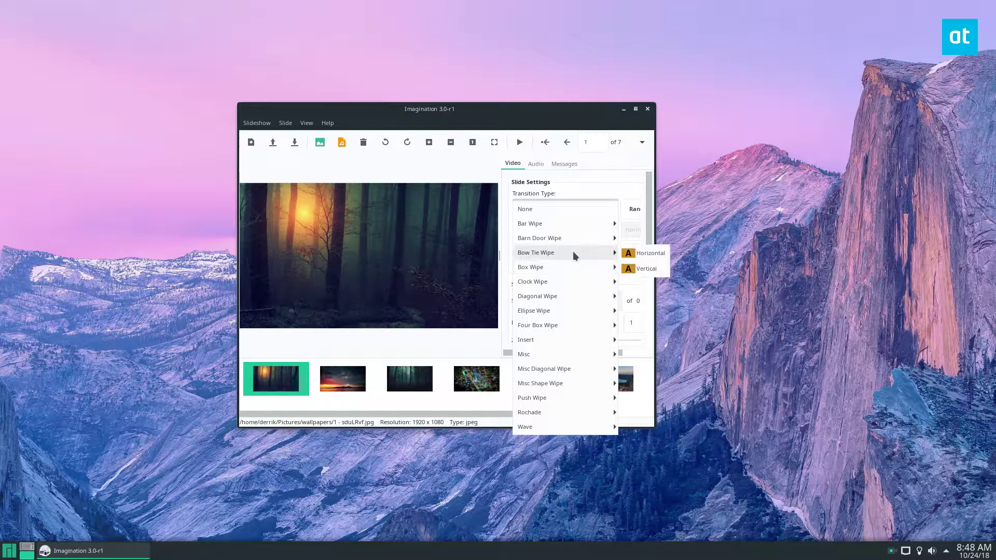
{"action": "mouse_move", "coordinate": [569, 340]}
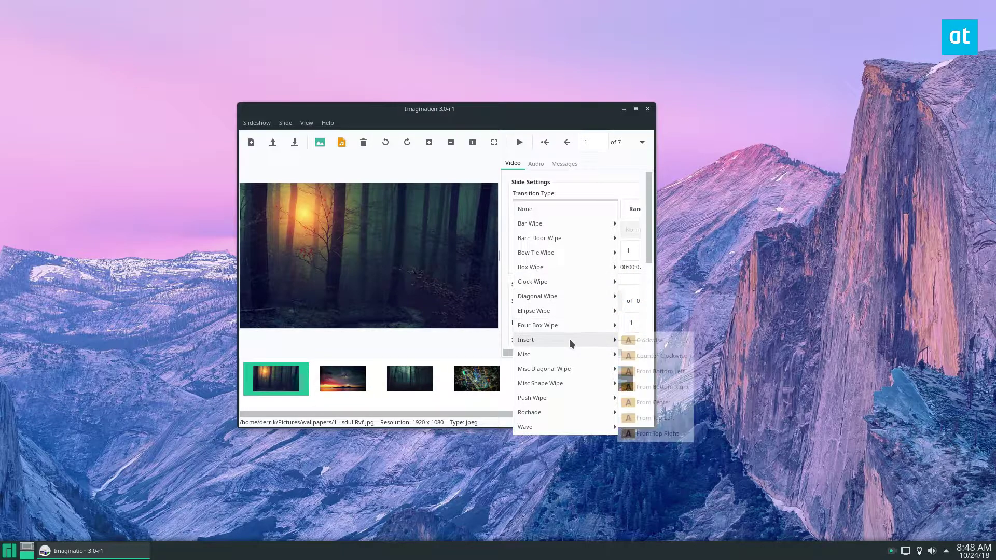
{"action": "left_click", "coordinate": [582, 190]}
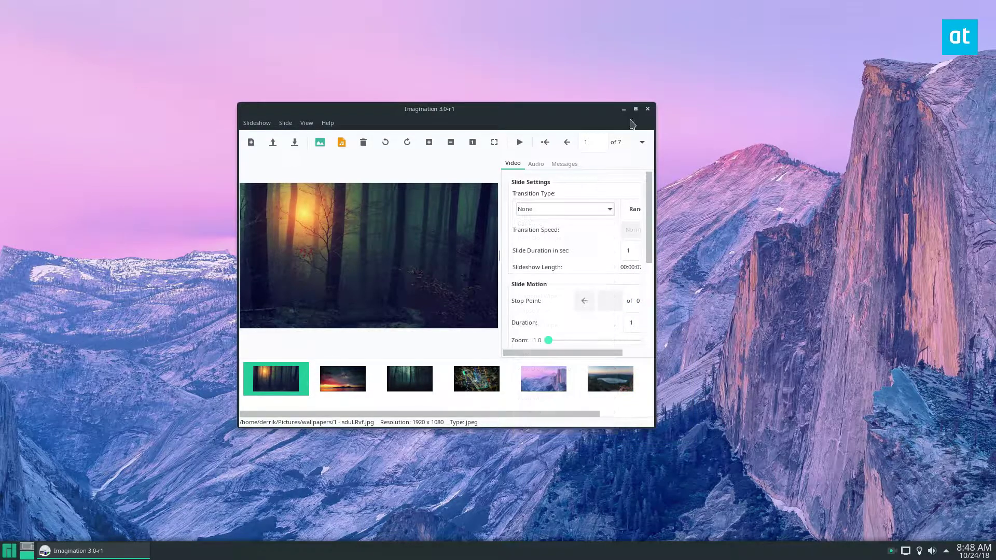
Maximize the window and assign random transitions to the first and second slides.
{"action": "left_click", "coordinate": [636, 109]}
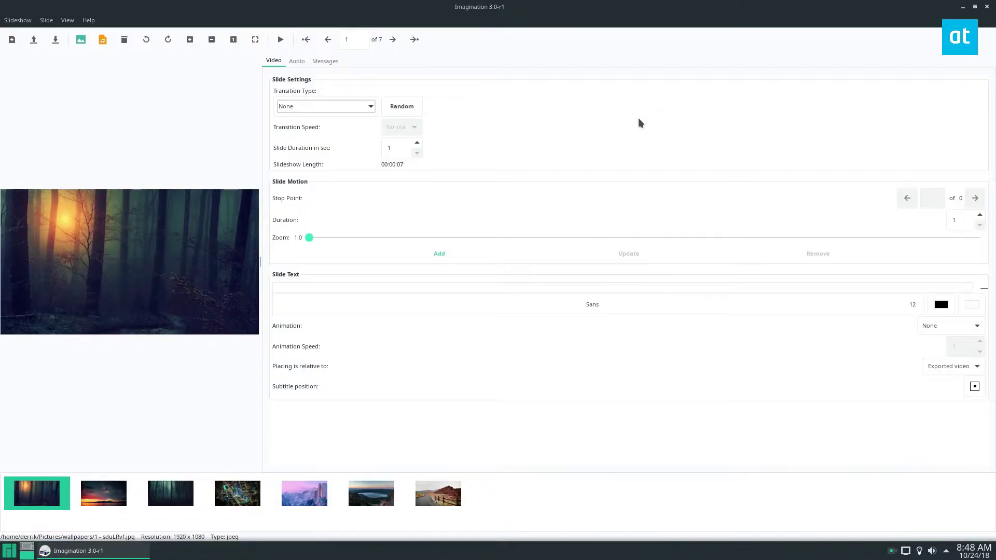
{"action": "left_click", "coordinate": [400, 106]}
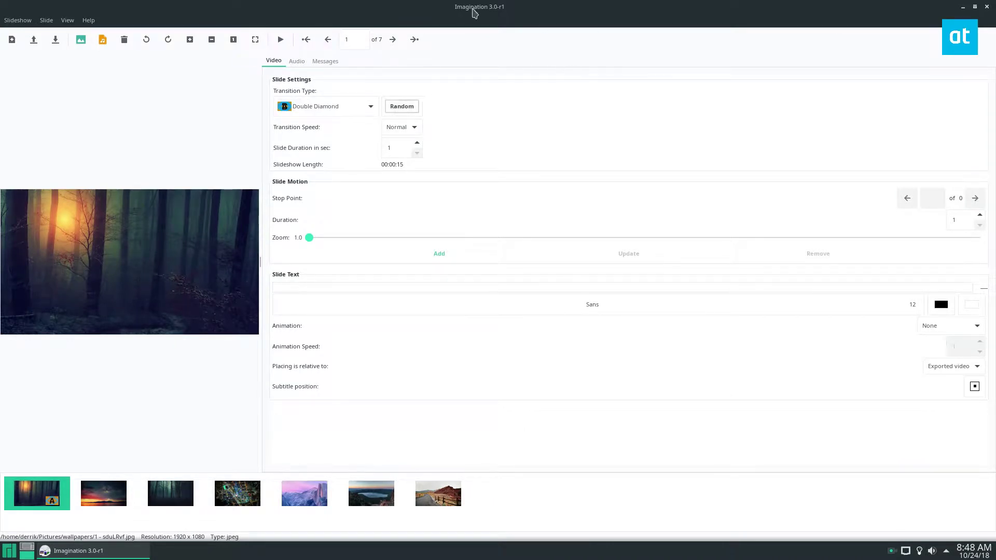
{"action": "left_click", "coordinate": [99, 503]}
{"action": "left_click", "coordinate": [408, 109]}
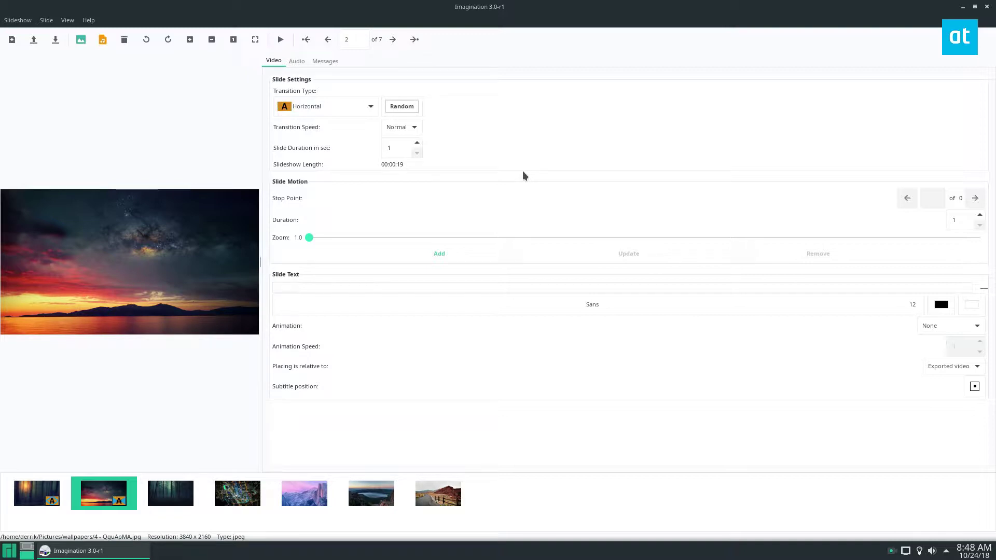
Assign random transitions to the third and fourth slides.
{"action": "left_click", "coordinate": [167, 491]}
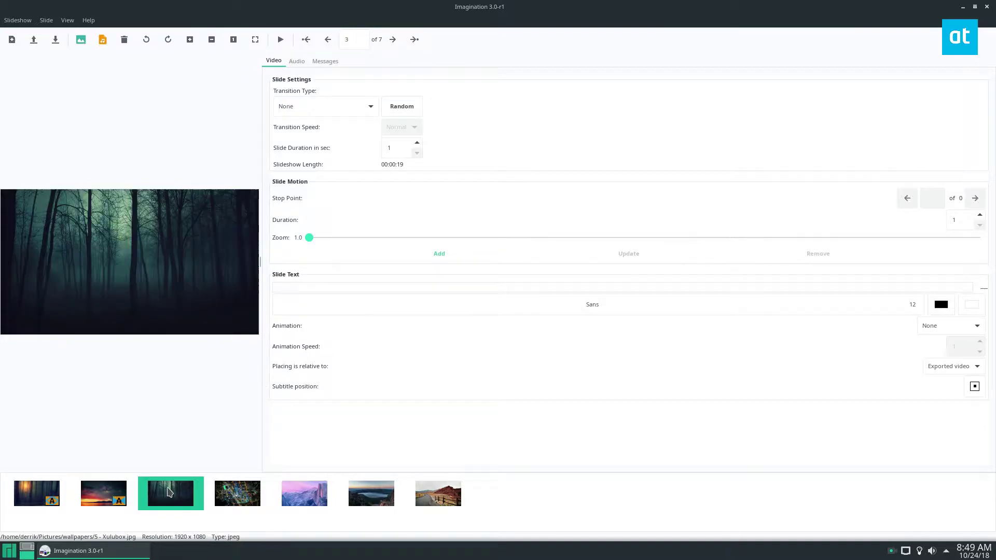
{"action": "left_click", "coordinate": [409, 109]}
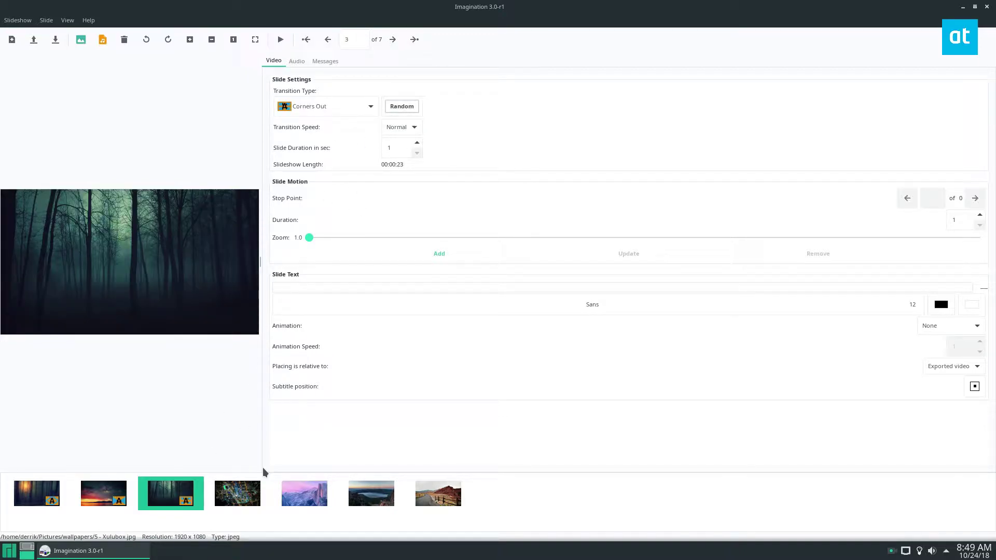
{"action": "left_click", "coordinate": [238, 492]}
{"action": "left_click", "coordinate": [397, 114]}
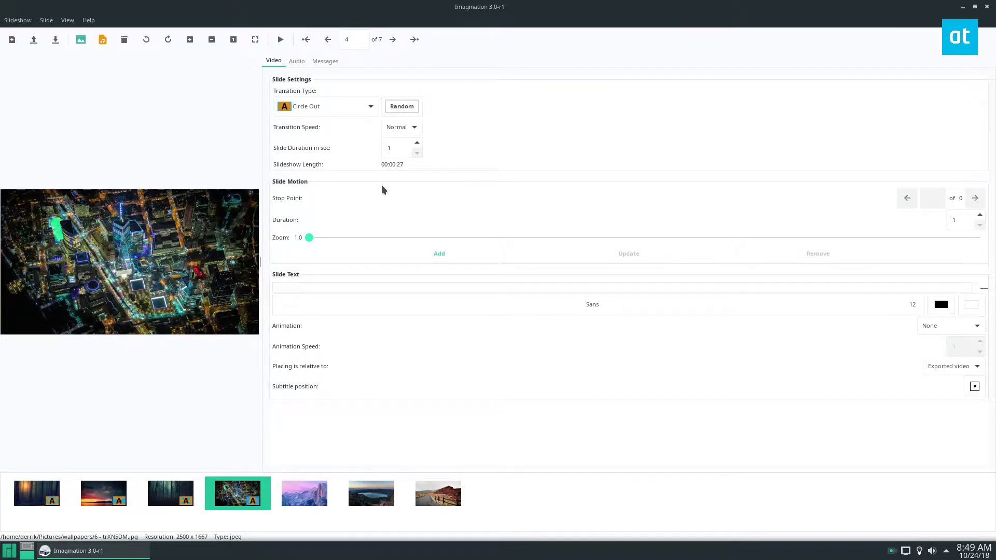
{"action": "left_click", "coordinate": [327, 106]}
{"action": "left_click", "coordinate": [574, 127]}
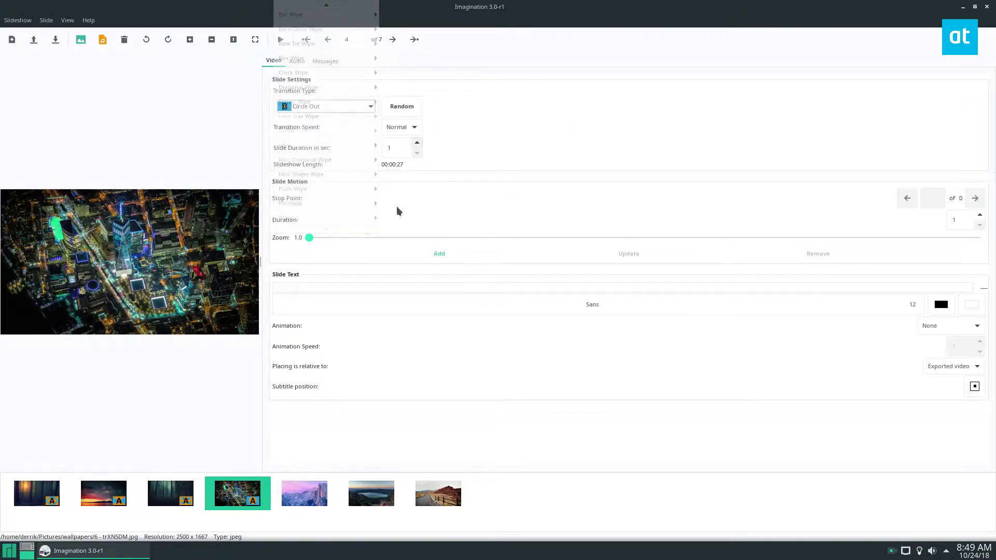
Assign random transitions to the fifth, sixth and seventh slides.
{"action": "left_click", "coordinate": [318, 490]}
{"action": "left_click", "coordinate": [402, 106]}
{"action": "left_click", "coordinate": [371, 496]}
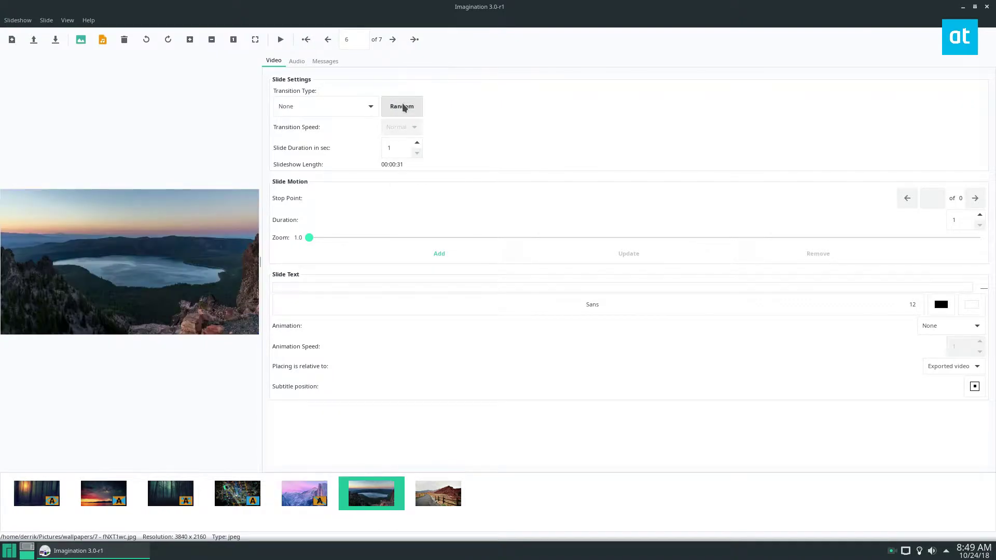
{"action": "left_click", "coordinate": [402, 107]}
{"action": "left_click", "coordinate": [438, 496]}
{"action": "left_click", "coordinate": [403, 106]}
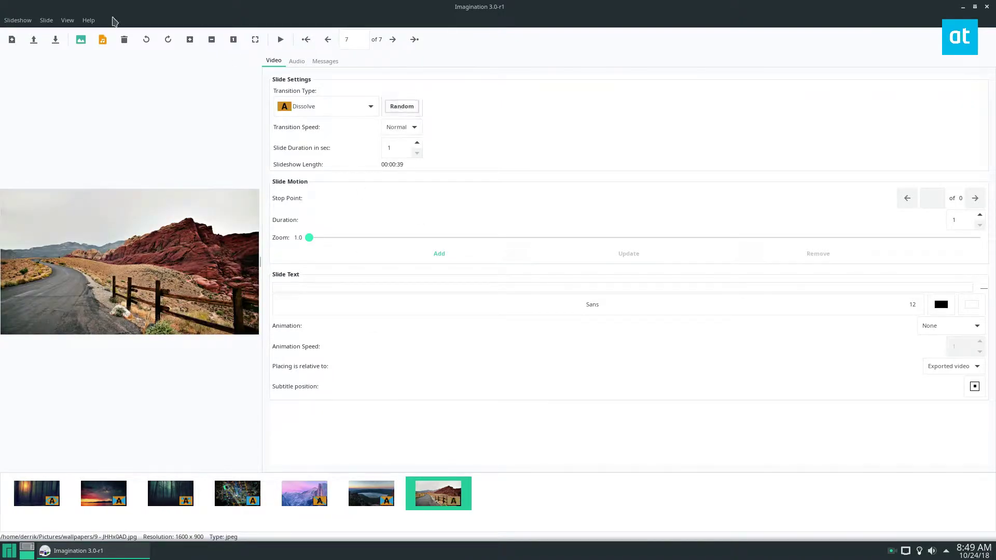
Show the slideshow's background music settings and open the Dolphin file manager, placing its window below the music list's upper edge.
{"action": "left_click", "coordinate": [289, 60]}
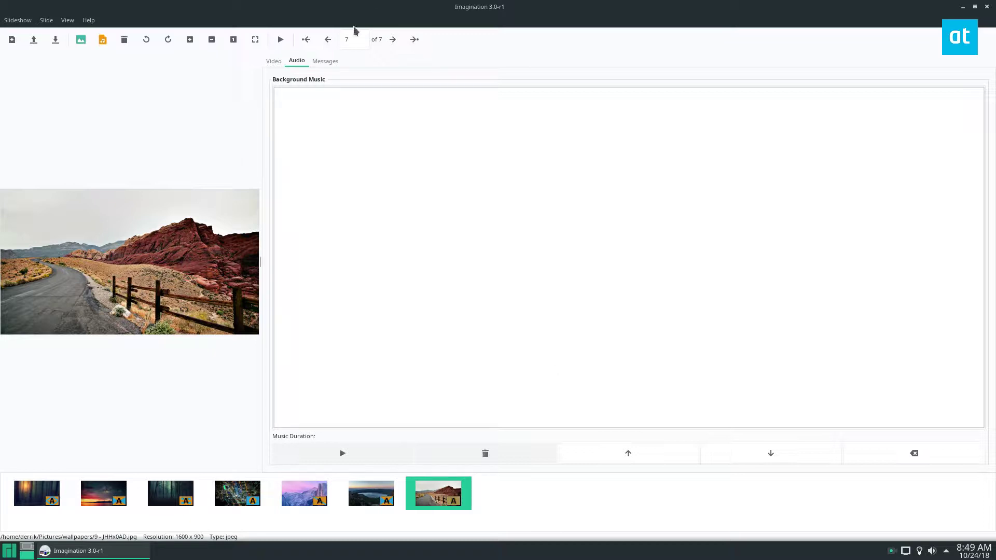
{"action": "left_click", "coordinate": [9, 551]}
{"action": "left_click", "coordinate": [9, 552]}
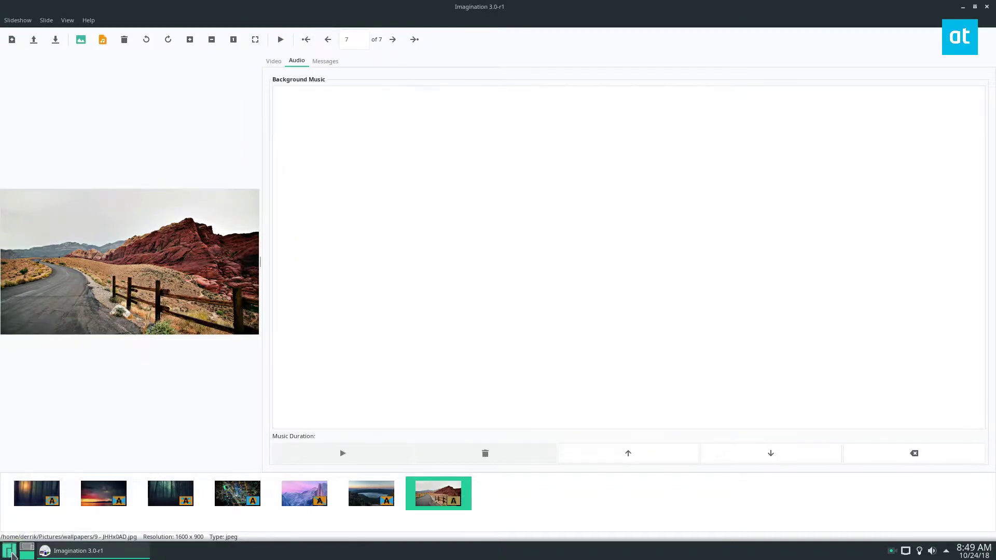
{"action": "left_click", "coordinate": [9, 551]}
{"action": "left_click", "coordinate": [13, 401]}
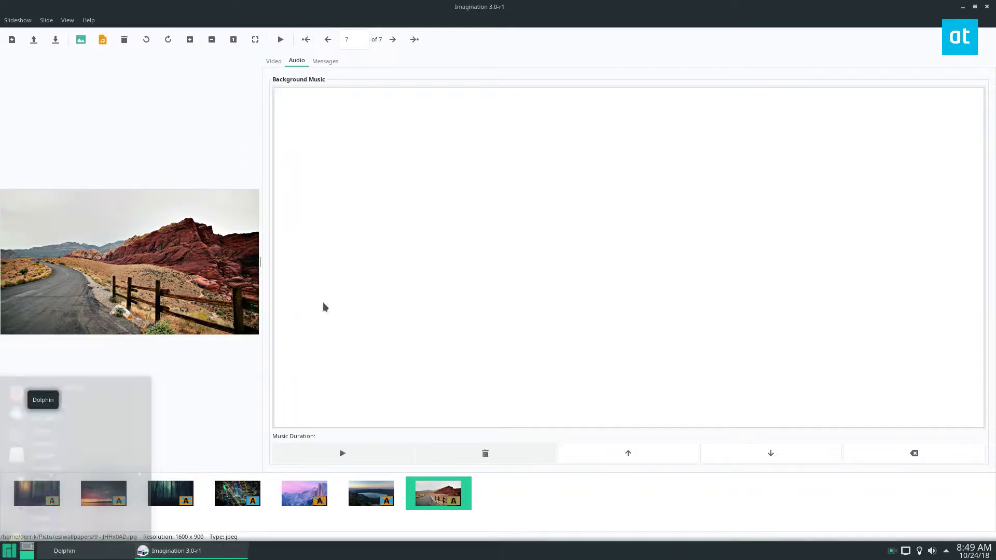
{"action": "left_click_drag", "start_coordinate": [296, 27], "coordinate": [267, 148]}
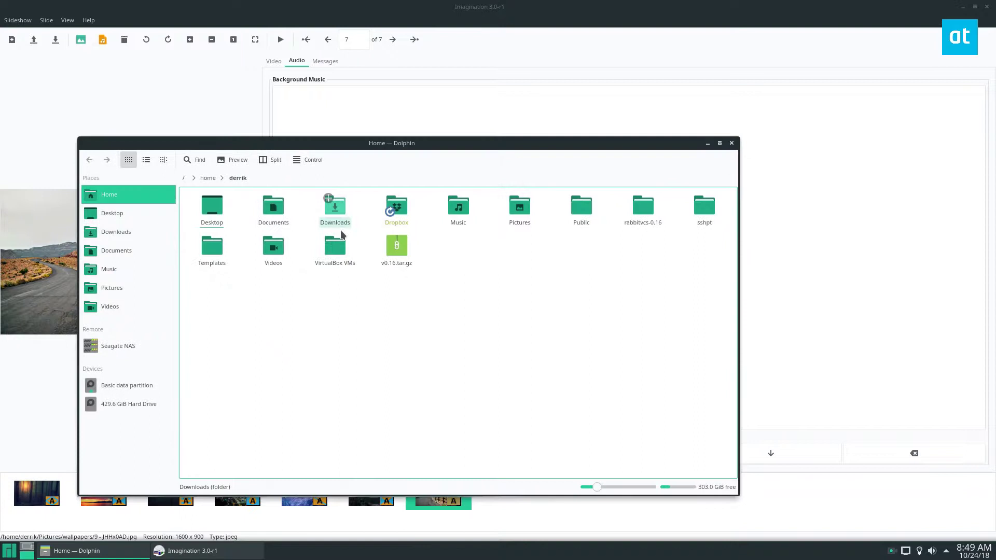
Add 01 The Grudge.mp3 from Dropbox/misc-mp3s/Tool/Lateralus to the slideshow's background music.
{"action": "left_click", "coordinate": [395, 212]}
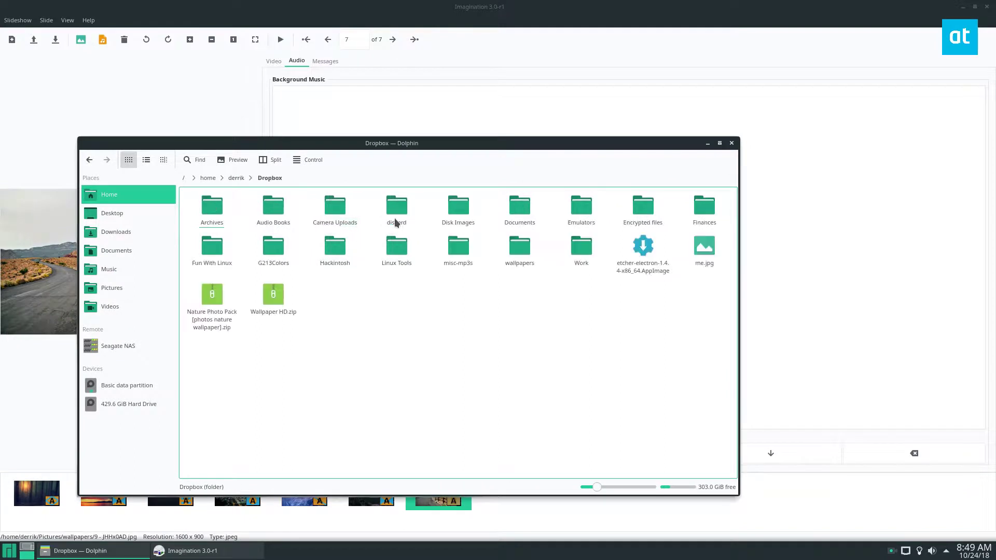
{"action": "left_click", "coordinate": [457, 265]}
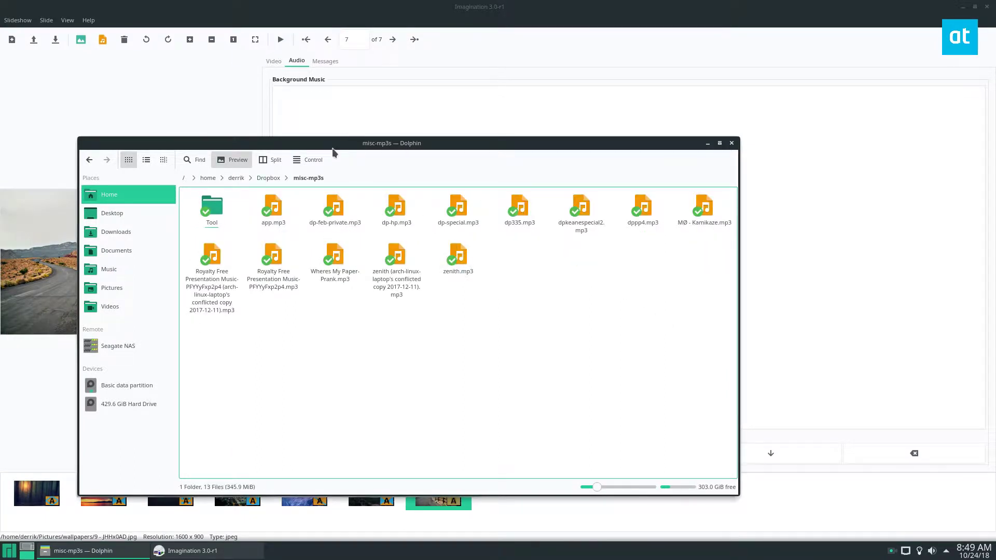
{"action": "left_click_drag", "start_coordinate": [333, 152], "coordinate": [402, 217]}
{"action": "left_click", "coordinate": [283, 284]}
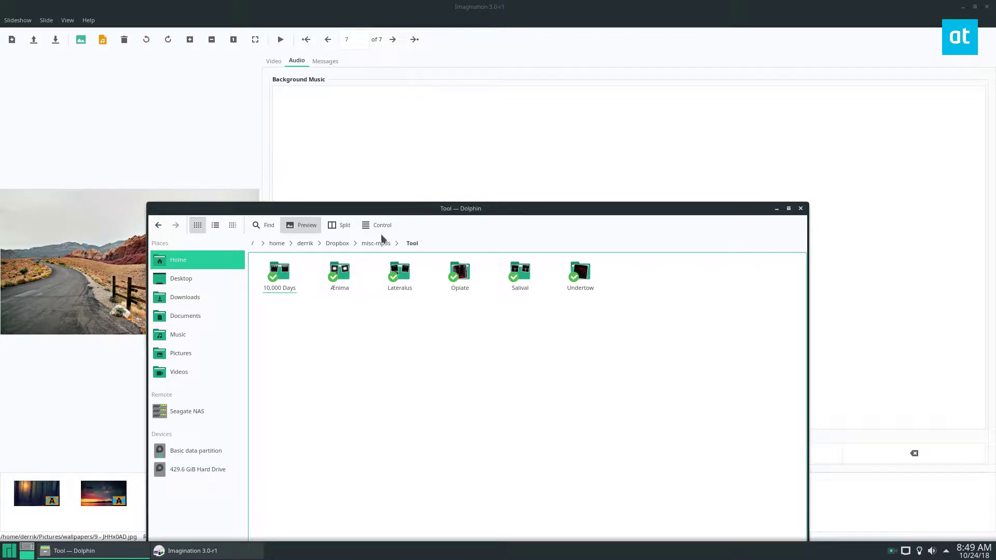
{"action": "left_click", "coordinate": [397, 294]}
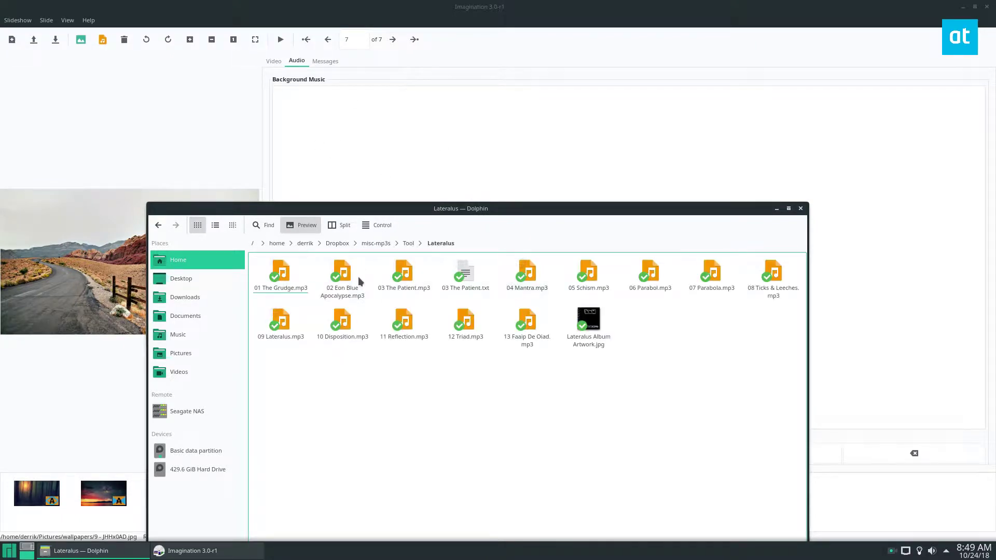
{"action": "left_click_drag", "start_coordinate": [281, 272], "coordinate": [363, 156]}
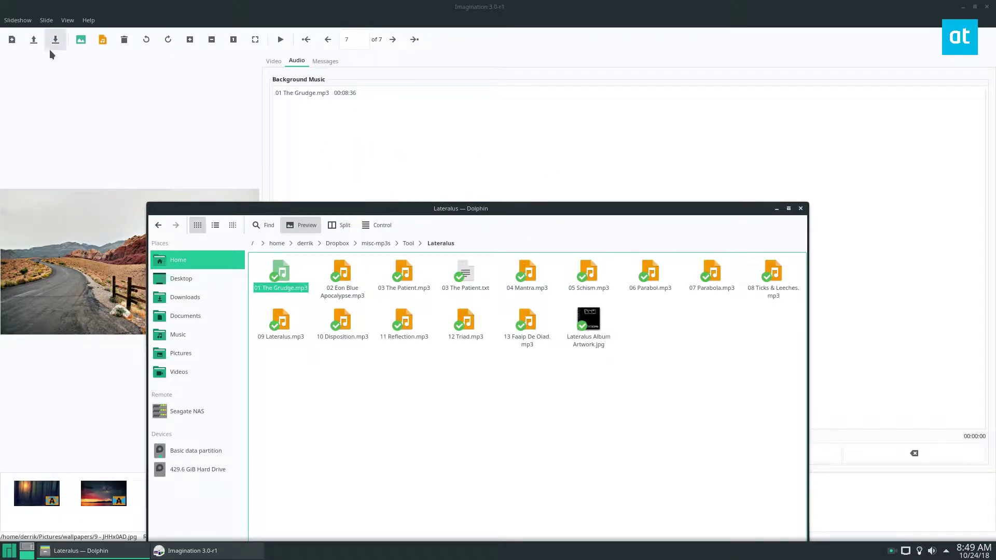
Switch back to Imagination, preview the slideshow from the first slide while trying to play 01 The Grudge.mp3, and stop the preview.
{"action": "left_click", "coordinate": [17, 20]}
{"action": "left_click", "coordinate": [347, 119]}
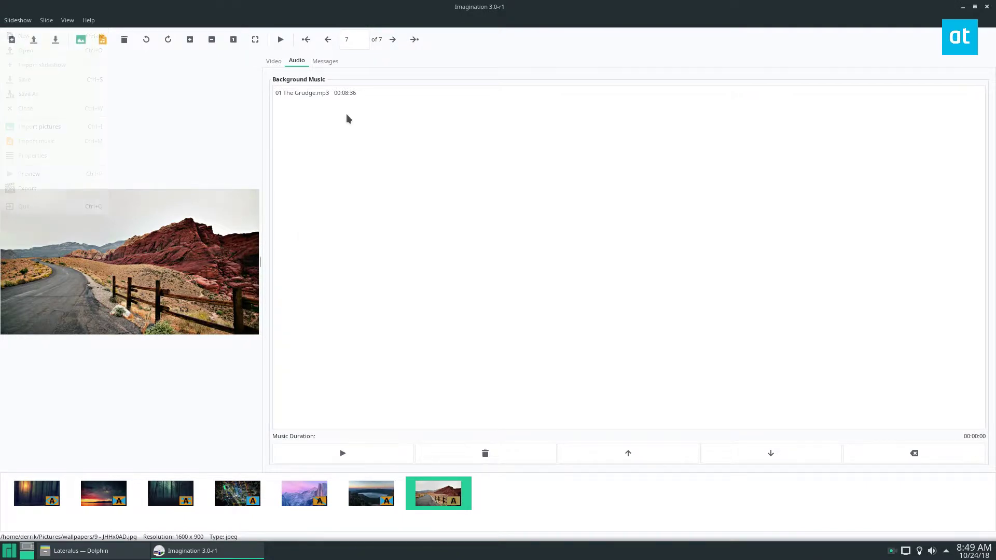
{"action": "left_click", "coordinate": [296, 93]}
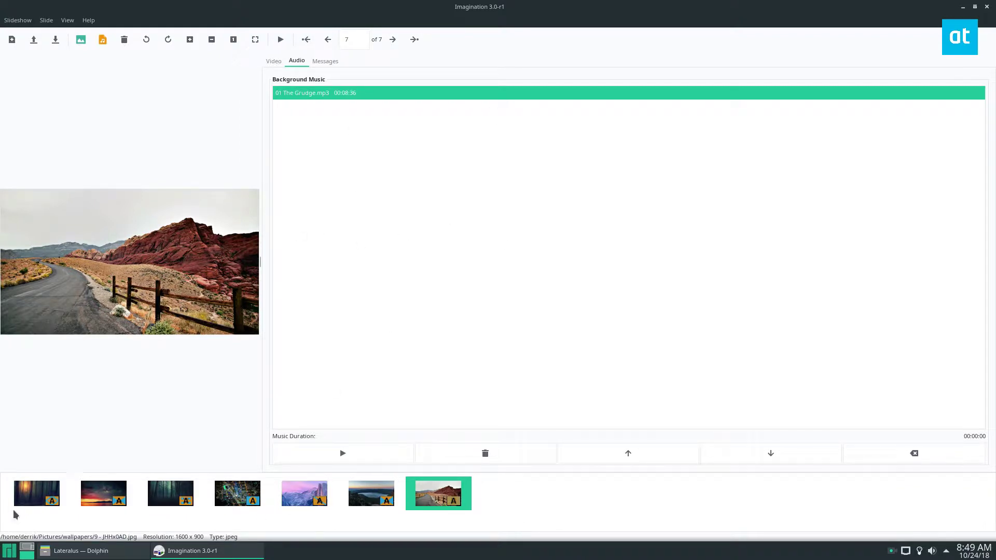
{"action": "left_click", "coordinate": [24, 501]}
{"action": "left_click", "coordinate": [280, 39]}
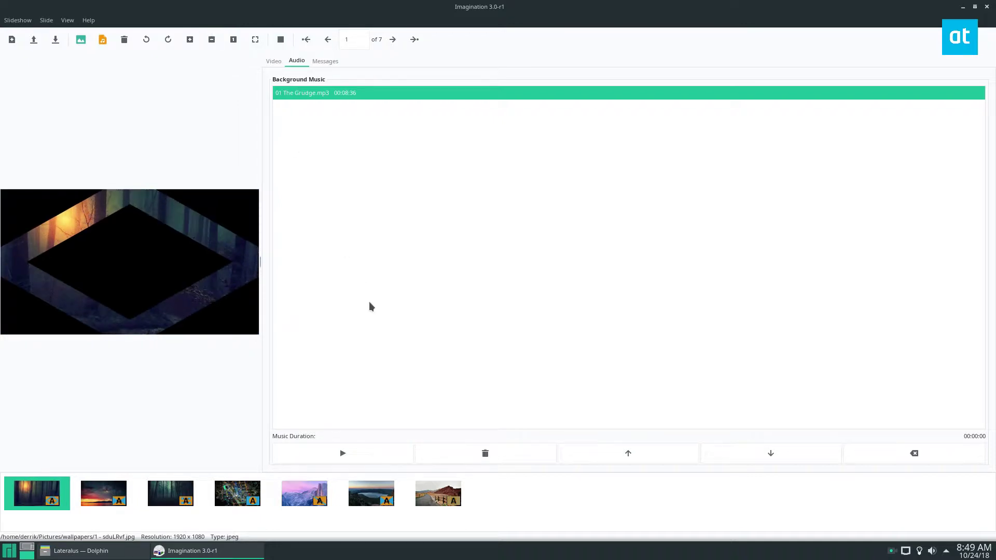
{"action": "left_click", "coordinate": [348, 449]}
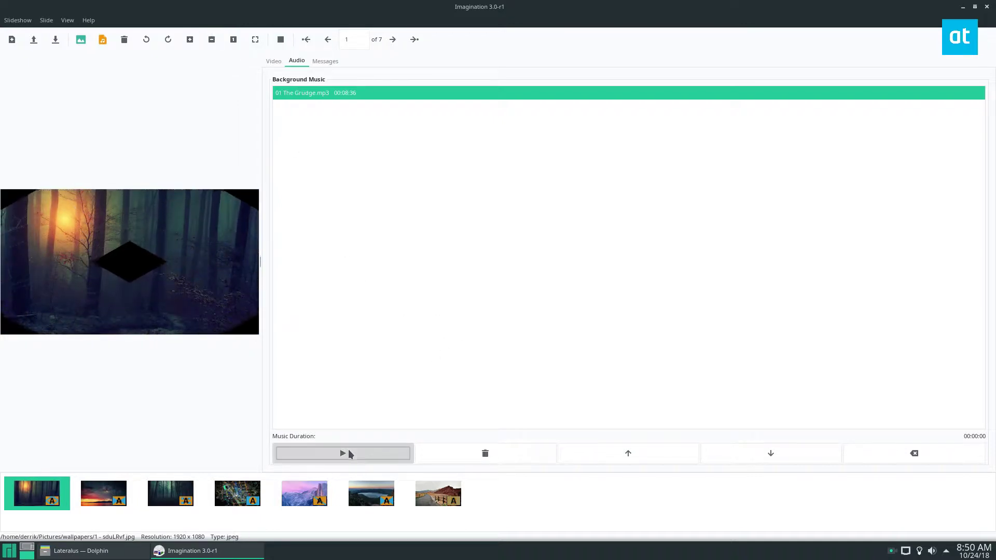
{"action": "left_click", "coordinate": [335, 453]}
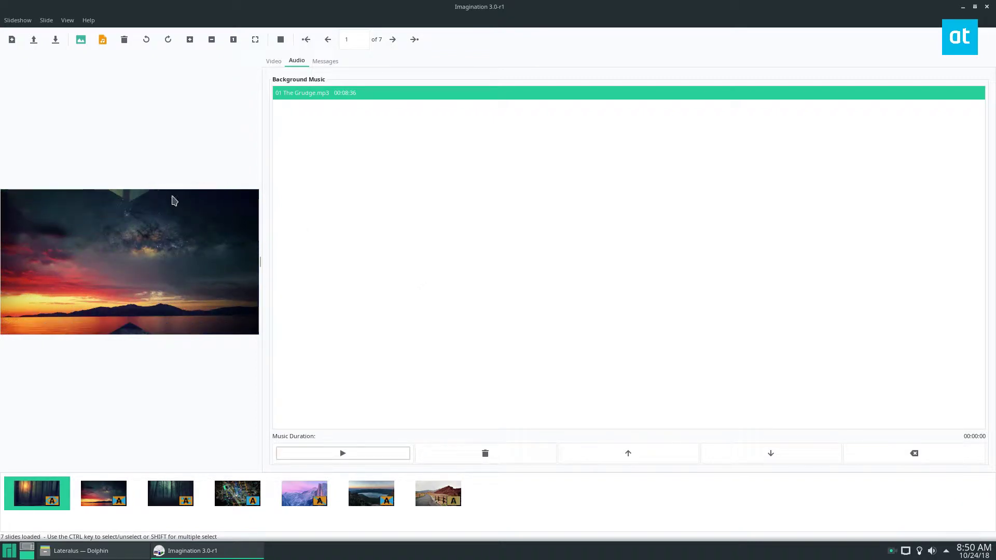
{"action": "left_click", "coordinate": [281, 40]}
Look through the messages, video and audio sections while the first slide is selected.
{"action": "left_click", "coordinate": [325, 61]}
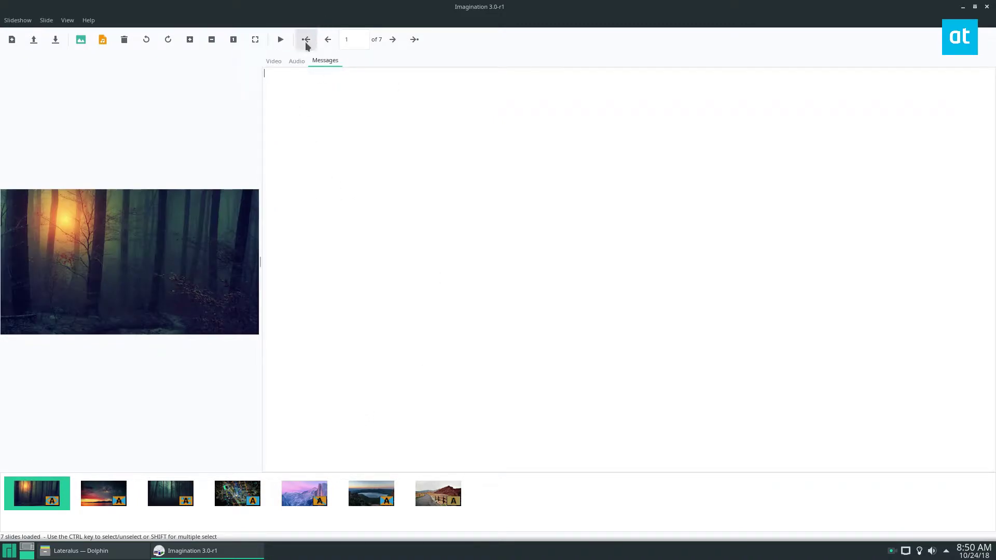
{"action": "left_click", "coordinate": [280, 62]}
{"action": "left_click", "coordinate": [297, 61]}
{"action": "left_click", "coordinate": [319, 61]}
{"action": "right_click", "coordinate": [316, 139]}
{"action": "left_click", "coordinate": [296, 66]}
{"action": "left_click", "coordinate": [297, 62]}
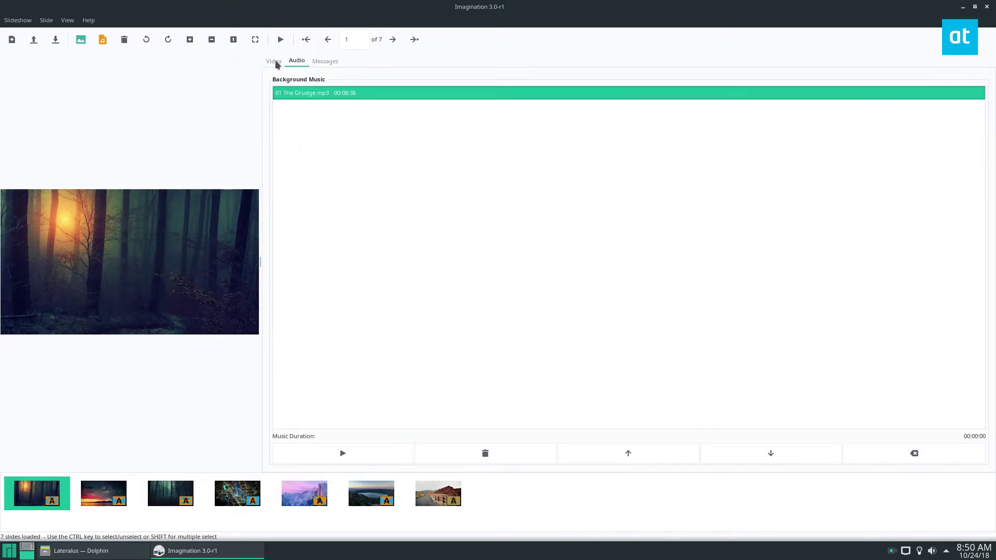
Add the slide text "Sunset." to the second slide and give it a near-white pink font color.
{"action": "left_click", "coordinate": [104, 495]}
{"action": "left_click", "coordinate": [327, 62]}
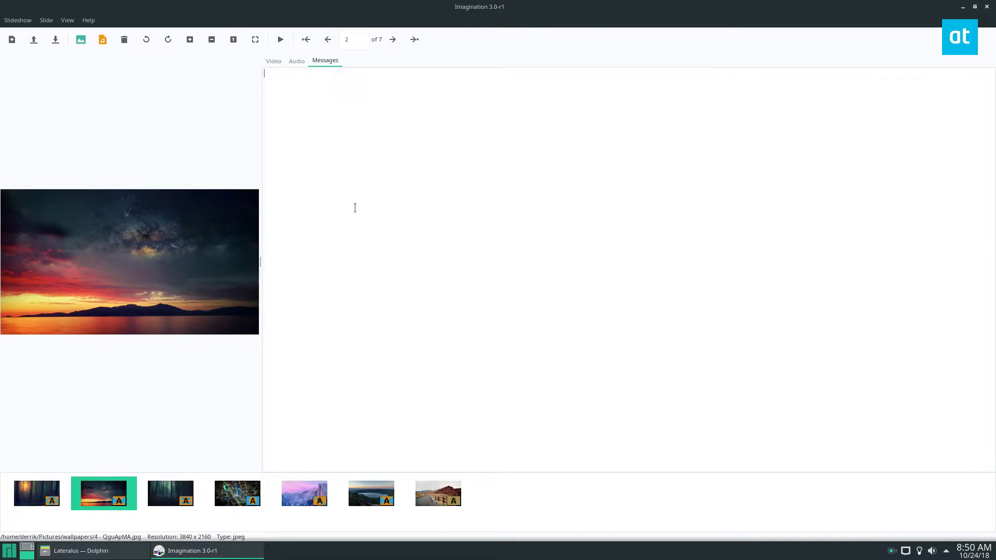
{"action": "left_click", "coordinate": [298, 62]}
{"action": "left_click", "coordinate": [275, 62]}
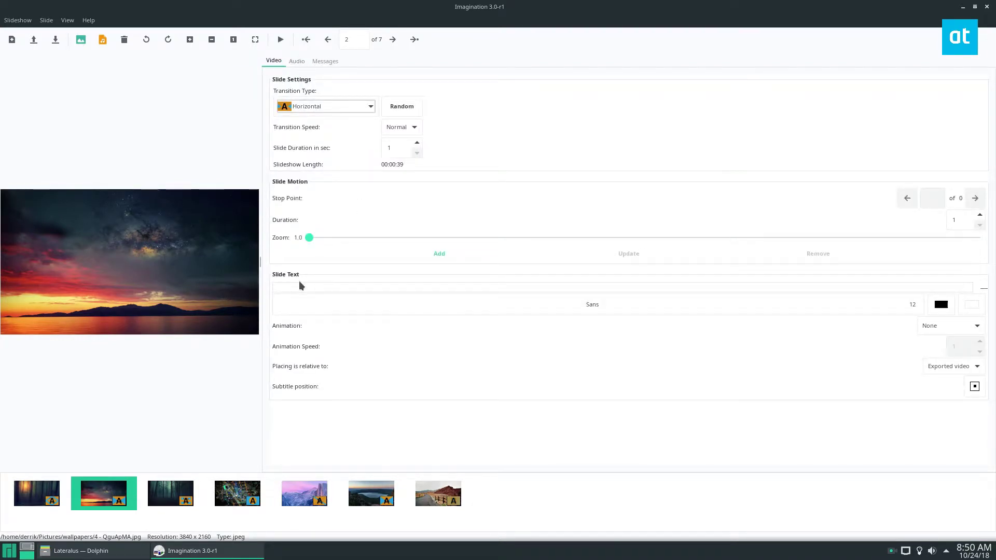
{"action": "left_click", "coordinate": [529, 285]}
{"action": "left_click", "coordinate": [941, 304]}
{"action": "left_click_drag", "start_coordinate": [398, 284], "coordinate": [393, 292]}
{"action": "left_click", "coordinate": [619, 357]}
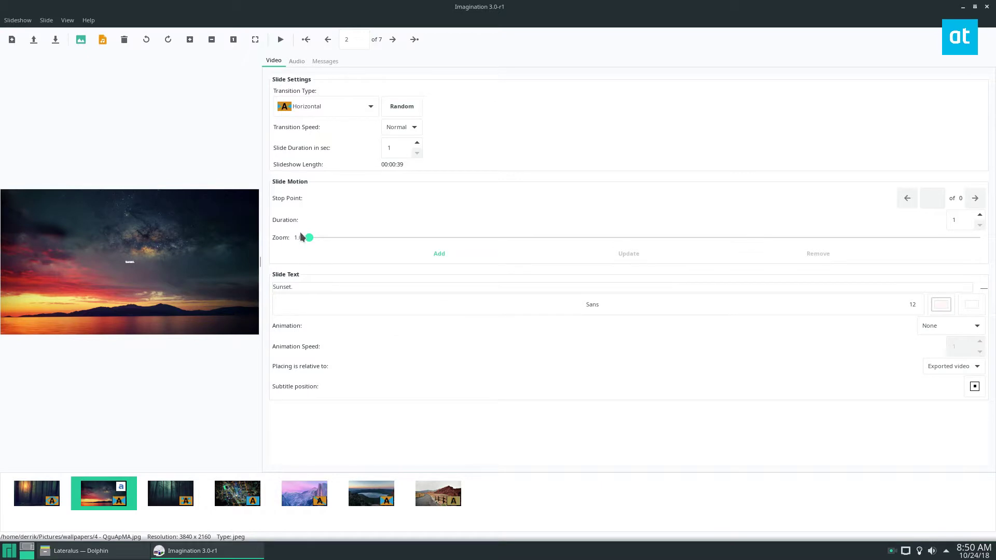
Set the font size of the second slide's "Sunset." text to 48.
{"action": "mouse_move", "coordinate": [308, 237]}
{"action": "left_mouse_down"}
{"action": "mouse_move", "coordinate": [318, 241]}
{"action": "mouse_move", "coordinate": [306, 241]}
{"action": "left_mouse_up"}
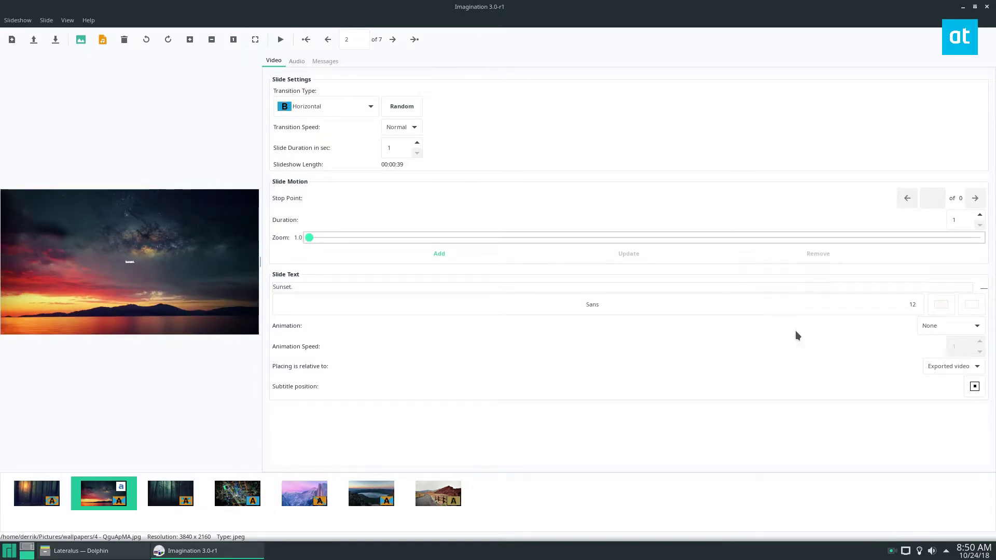
{"action": "left_click", "coordinate": [912, 306]}
{"action": "left_click_drag", "start_coordinate": [605, 259], "coordinate": [606, 294]}
{"action": "left_click", "coordinate": [597, 284]}
{"action": "left_click", "coordinate": [588, 366]}
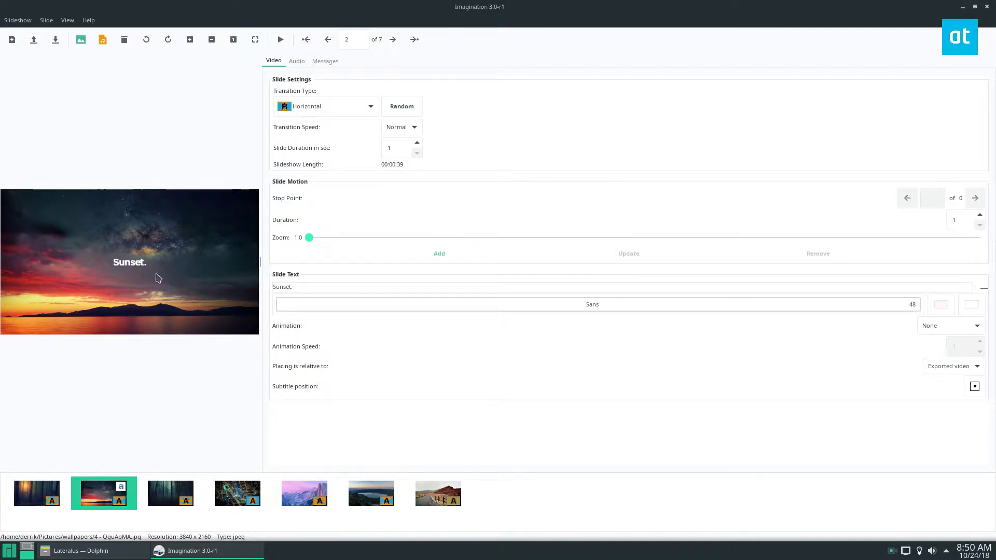
Add the slide text "Trees." to the first slide and set its font to HeavyData Nerd Font.
{"action": "left_click", "coordinate": [43, 493]}
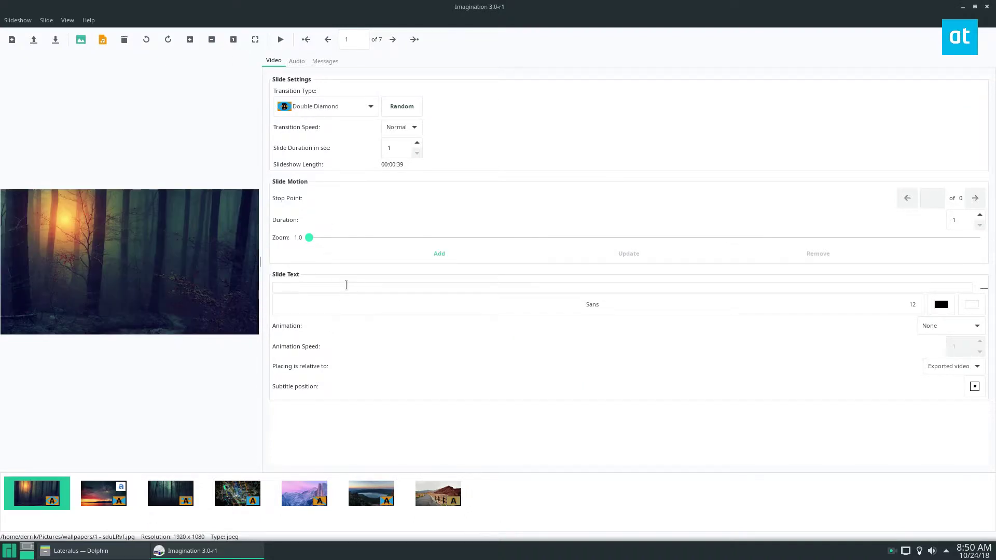
{"action": "type", "text": "Trees."}
{"action": "left_click", "coordinate": [596, 304]}
{"action": "scroll", "coordinate": [434, 281], "scroll_direction": "down", "scroll_amount": 3}
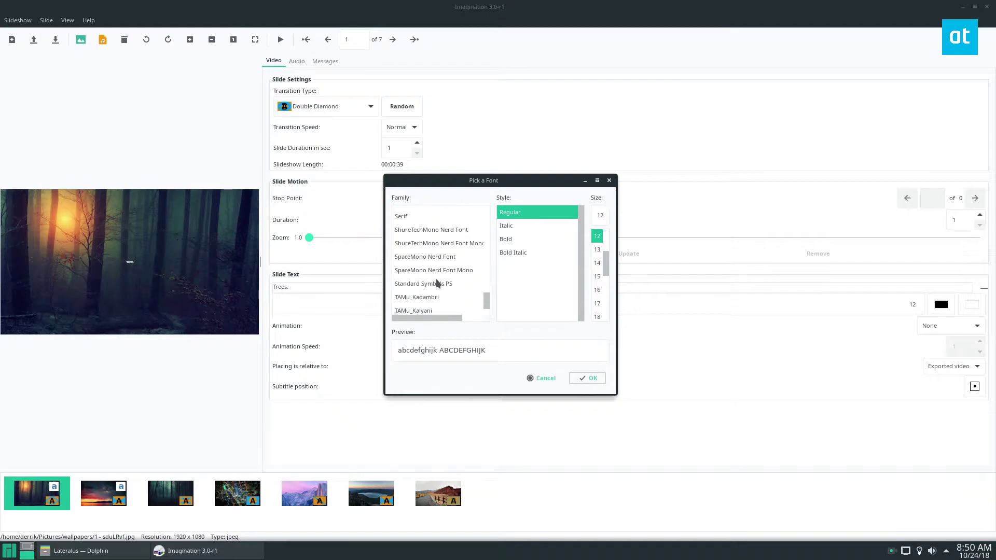
{"action": "scroll", "coordinate": [435, 281], "scroll_direction": "up", "scroll_amount": 10}
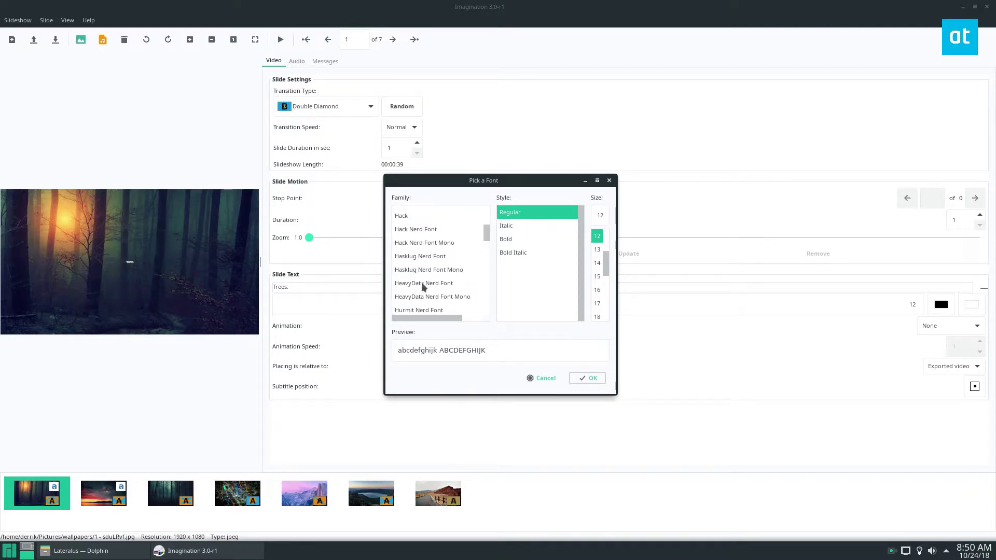
{"action": "left_click", "coordinate": [424, 284]}
{"action": "left_click", "coordinate": [585, 377]}
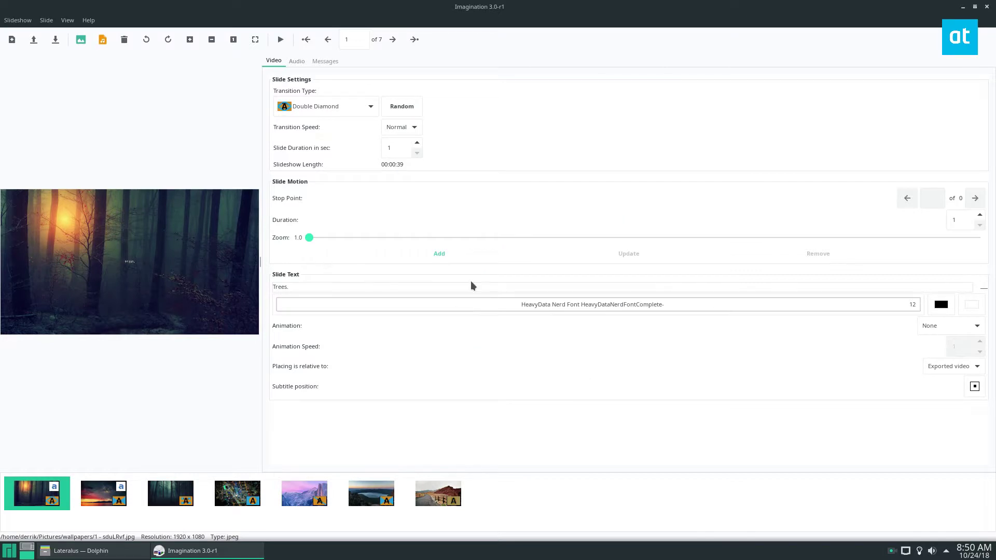
Set the font size of the first slide's "Trees." text to 72.
{"action": "left_click", "coordinate": [870, 310]}
{"action": "left_click_drag", "start_coordinate": [606, 267], "coordinate": [605, 311]}
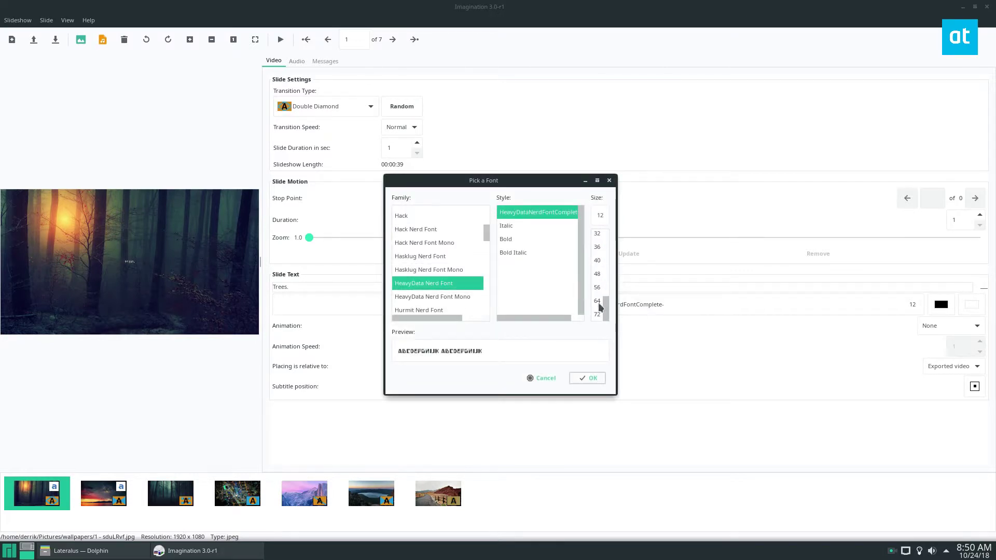
{"action": "left_click", "coordinate": [596, 315]}
{"action": "left_click", "coordinate": [587, 377]}
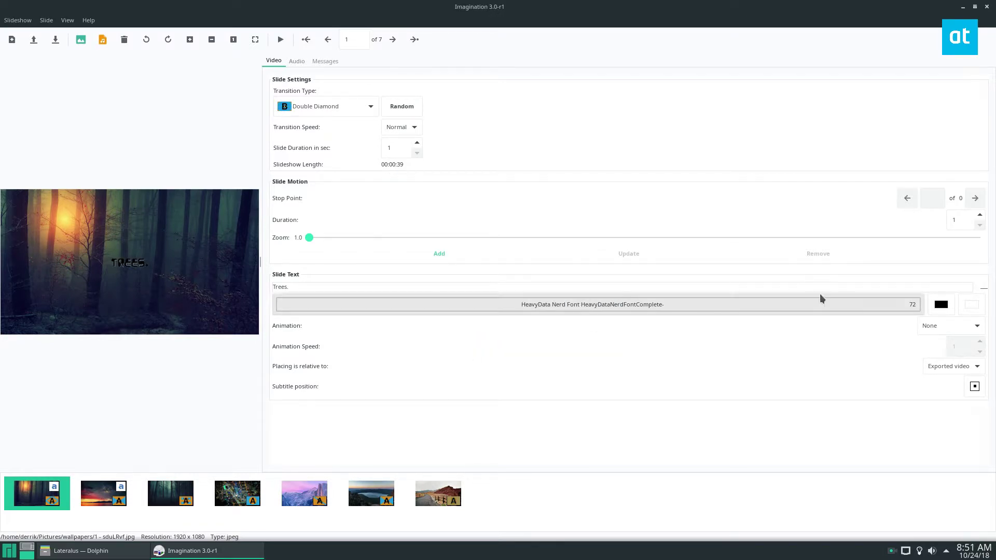
Change the font color of the first slide's "Trees." text to red, #FF0000.
{"action": "left_click", "coordinate": [944, 306]}
{"action": "left_click", "coordinate": [447, 266]}
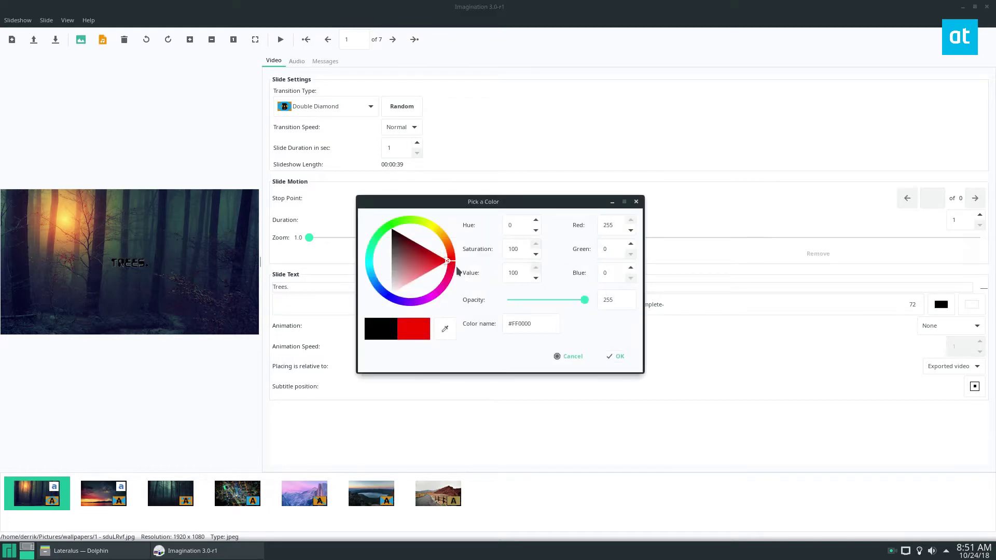
{"action": "left_click", "coordinate": [618, 356]}
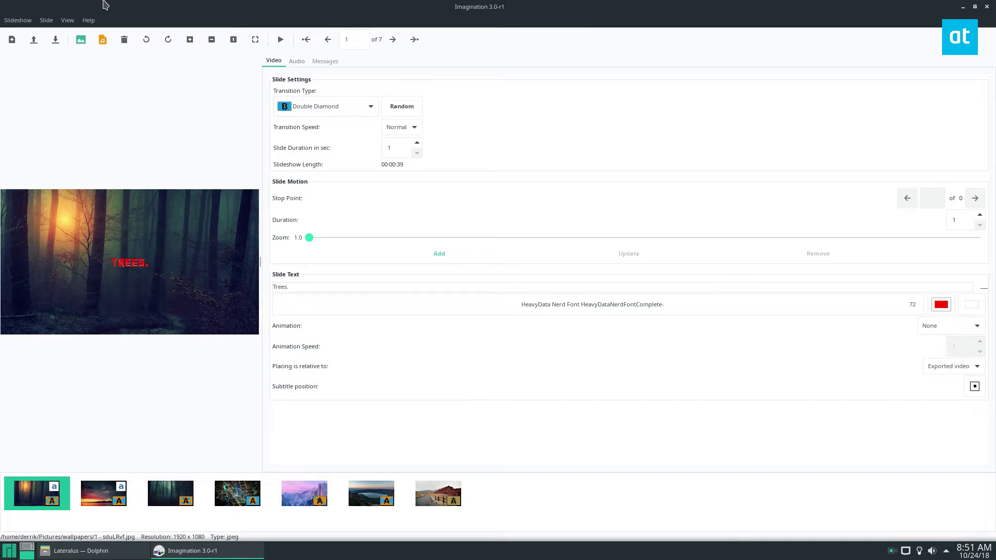
Review all seven slides one after another, checking each slide's picture, transition and text settings.
{"action": "left_click", "coordinate": [91, 500]}
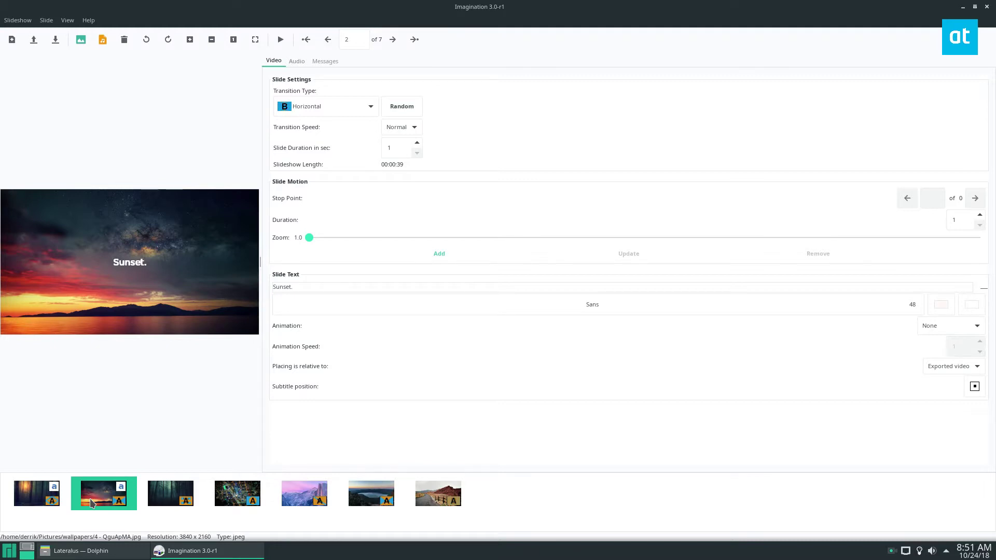
{"action": "left_click", "coordinate": [36, 493]}
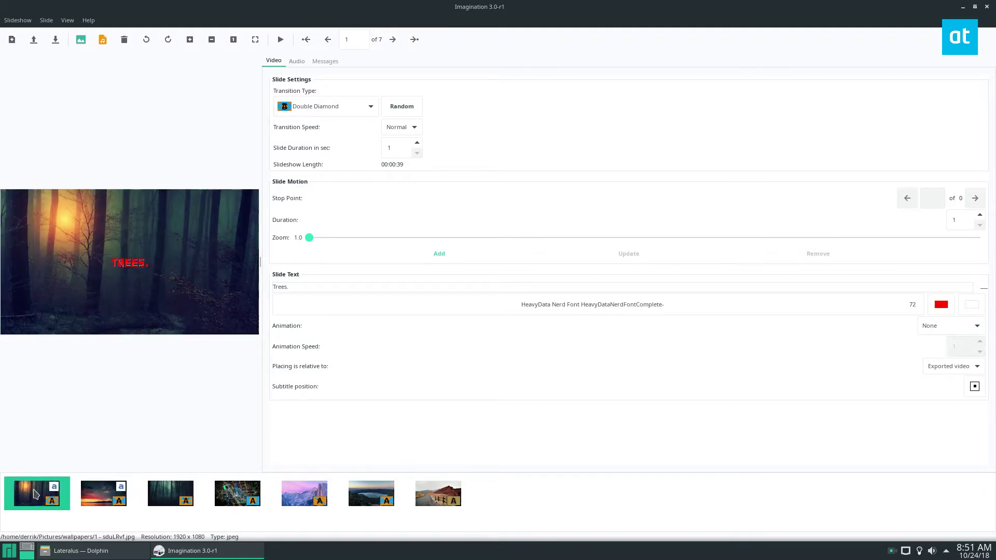
{"action": "left_click", "coordinate": [101, 498]}
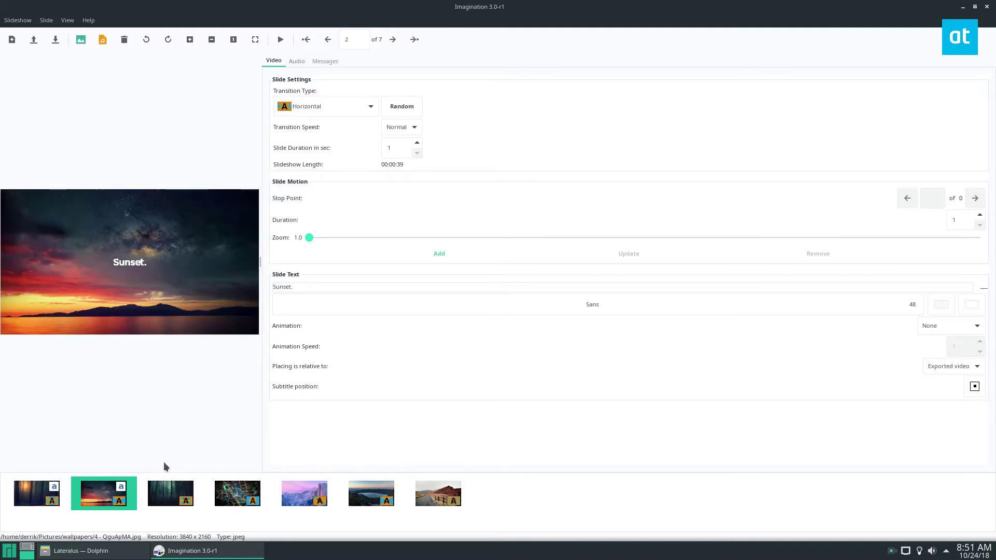
{"action": "left_click", "coordinate": [161, 501]}
{"action": "left_click", "coordinate": [243, 499]}
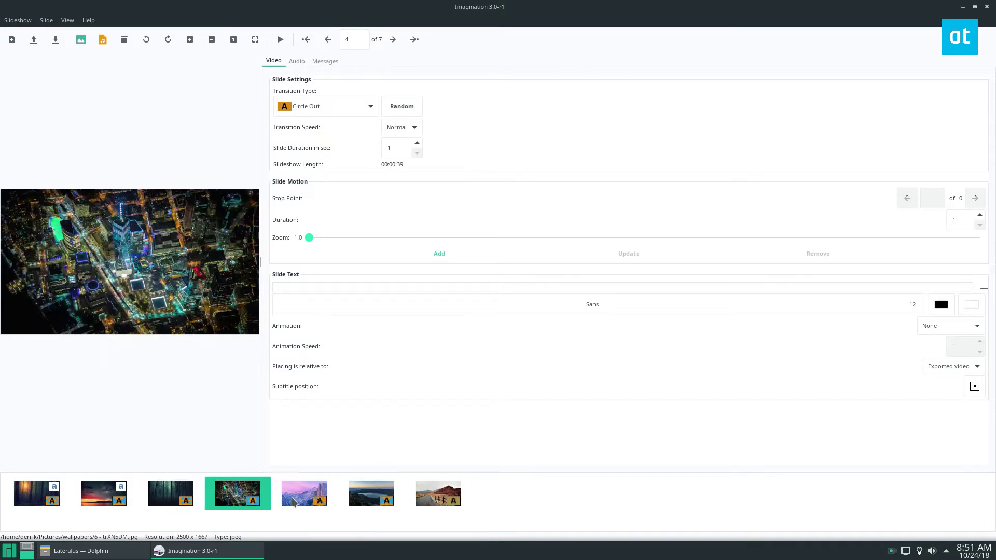
{"action": "left_click", "coordinate": [305, 500]}
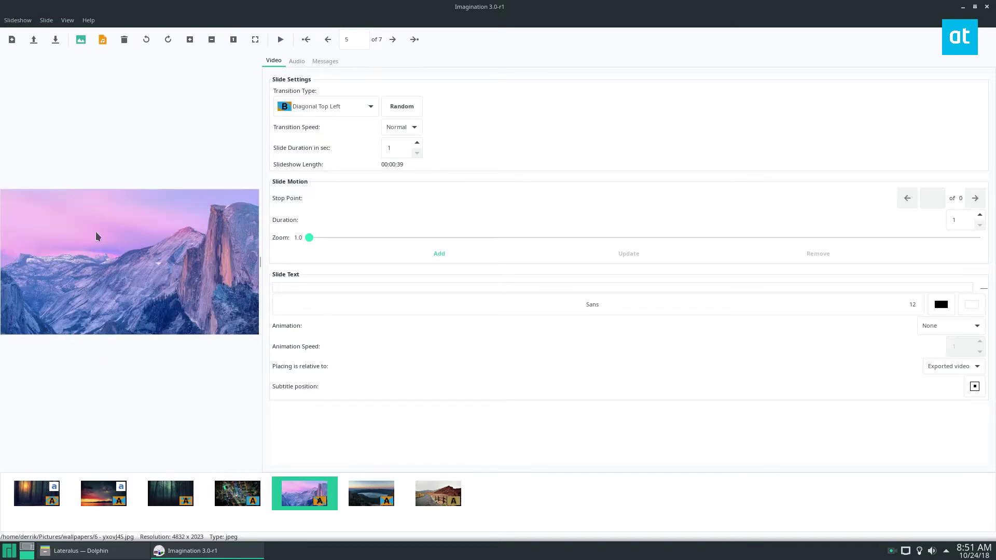
{"action": "left_click", "coordinate": [362, 494]}
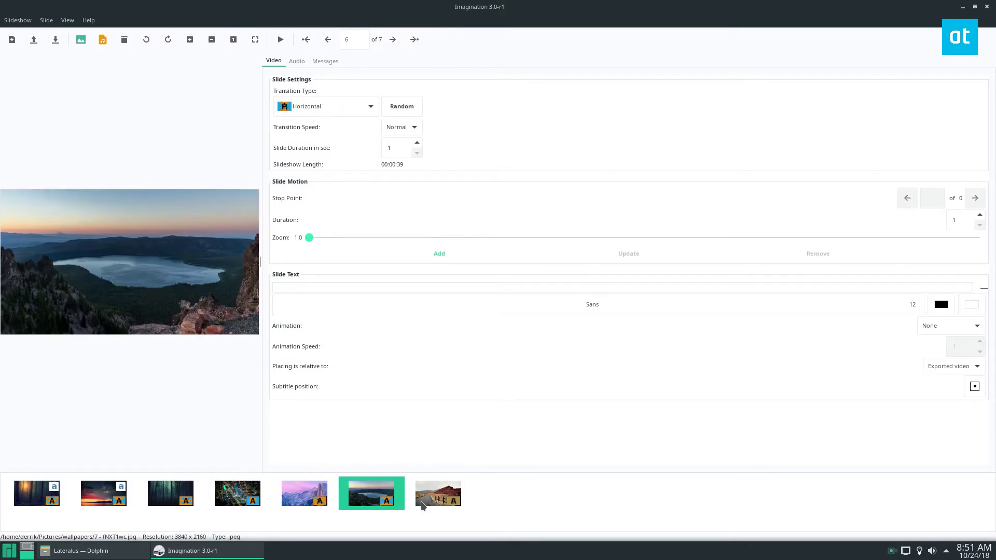
{"action": "left_click", "coordinate": [423, 505]}
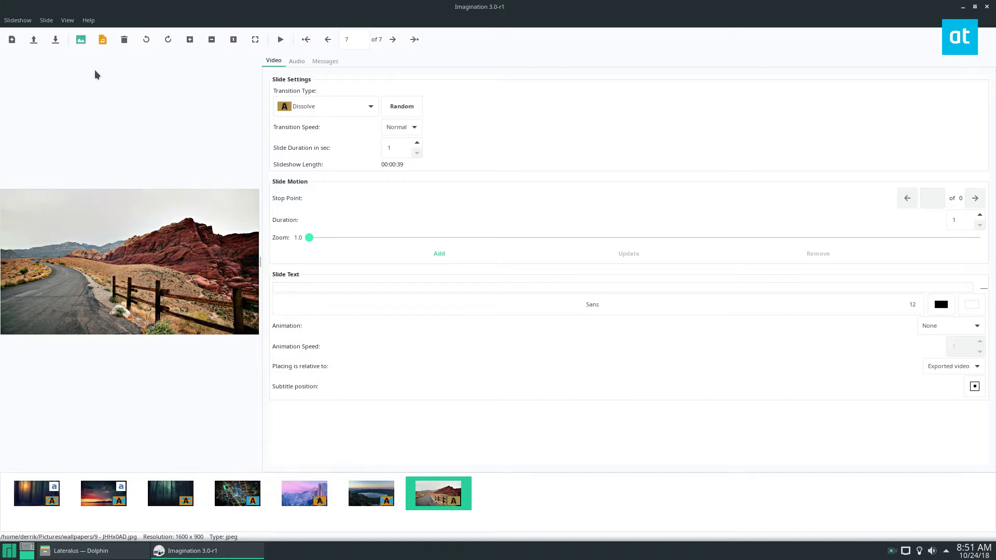
Start exporting the slideshow as VOB (DVD video) and choose the home directory's Desktop folder as the destination.
{"action": "left_click", "coordinate": [18, 20]}
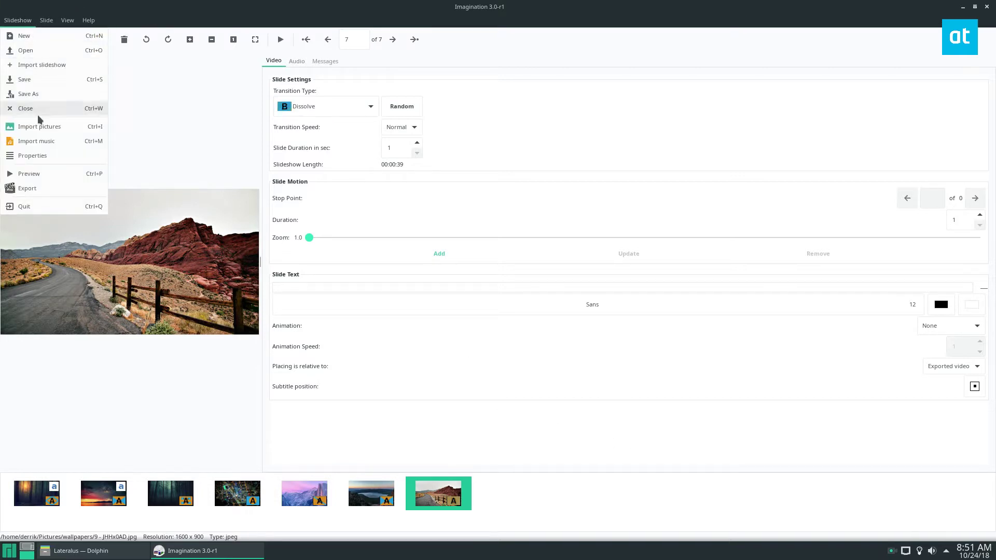
{"action": "left_click", "coordinate": [135, 189]}
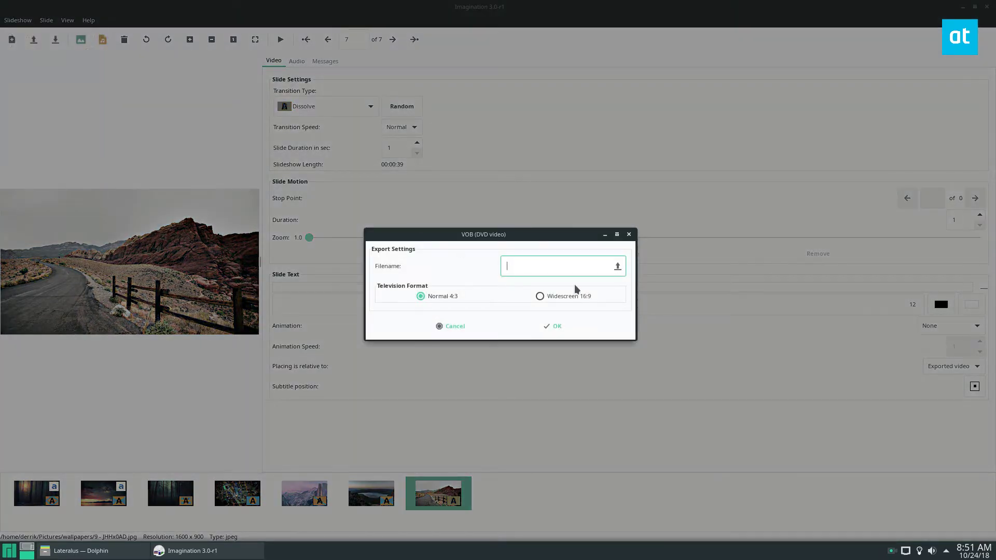
{"action": "left_click", "coordinate": [618, 267]}
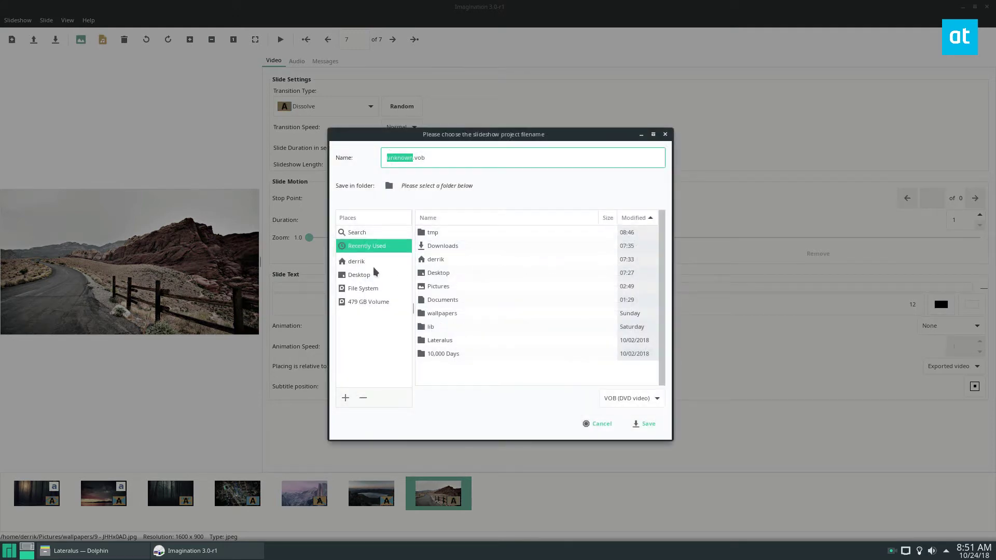
{"action": "left_click", "coordinate": [355, 262]}
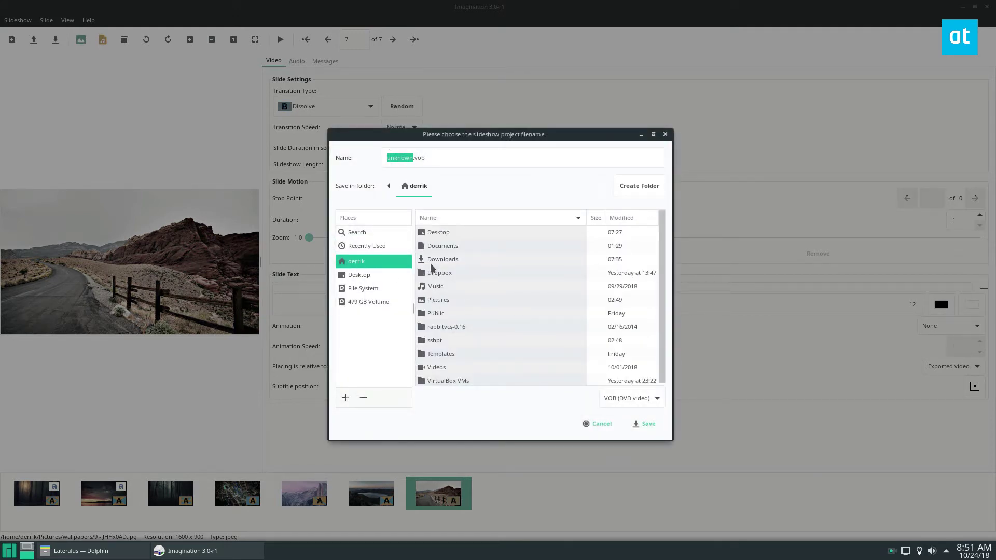
{"action": "double_click", "coordinate": [435, 233]}
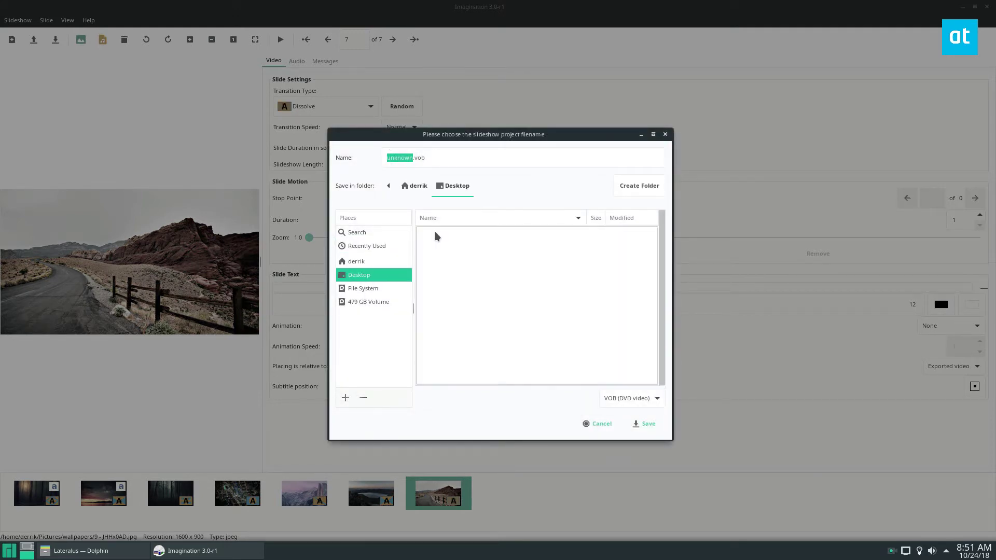
Name the export file slideshow.vob, set the television format to Widescreen 16:9 and run the export.
{"action": "left_click", "coordinate": [409, 159]}
{"action": "double_click", "coordinate": [409, 159]}
{"action": "type", "text": "slid"}
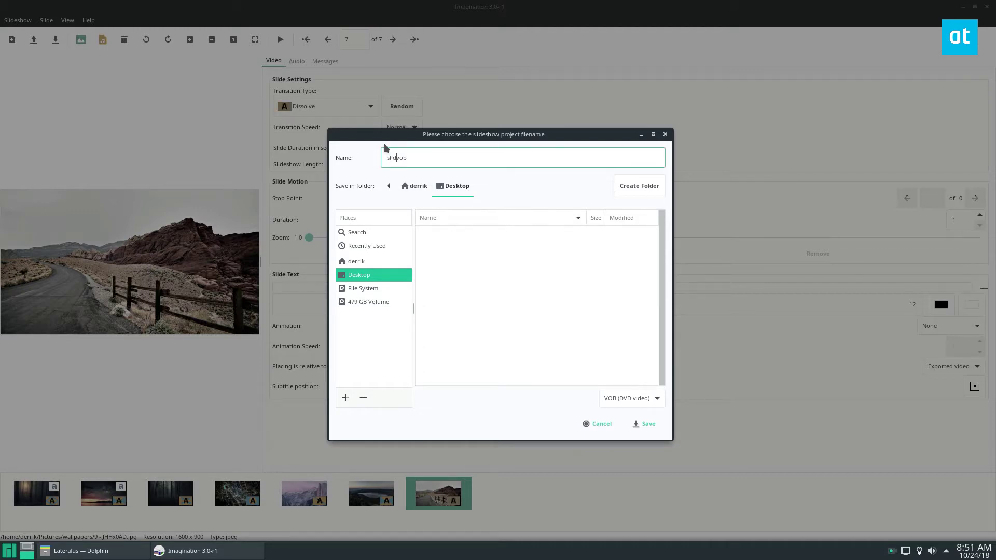
{"action": "type", "text": "eshow."}
{"action": "left_click", "coordinate": [643, 424]}
{"action": "left_click", "coordinate": [561, 297]}
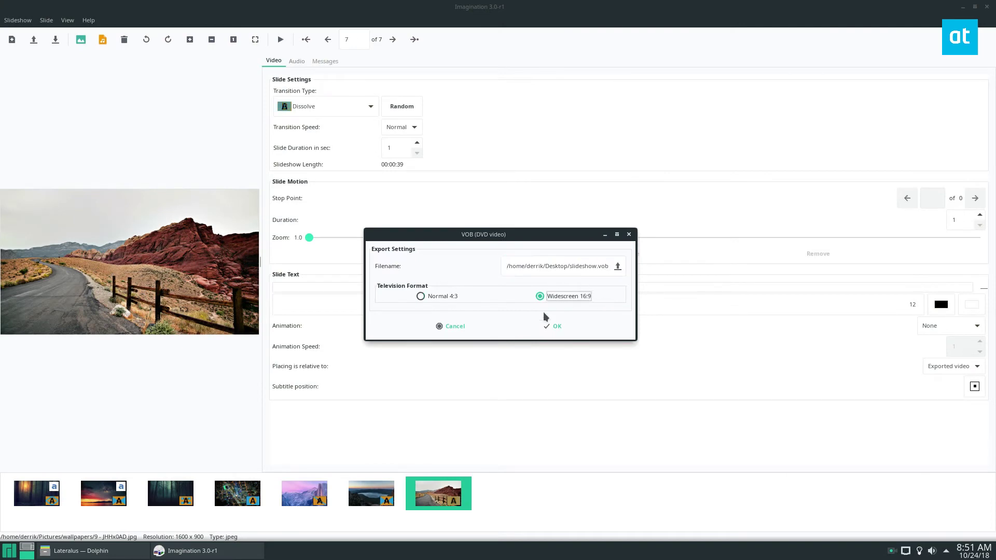
{"action": "left_click", "coordinate": [553, 327]}
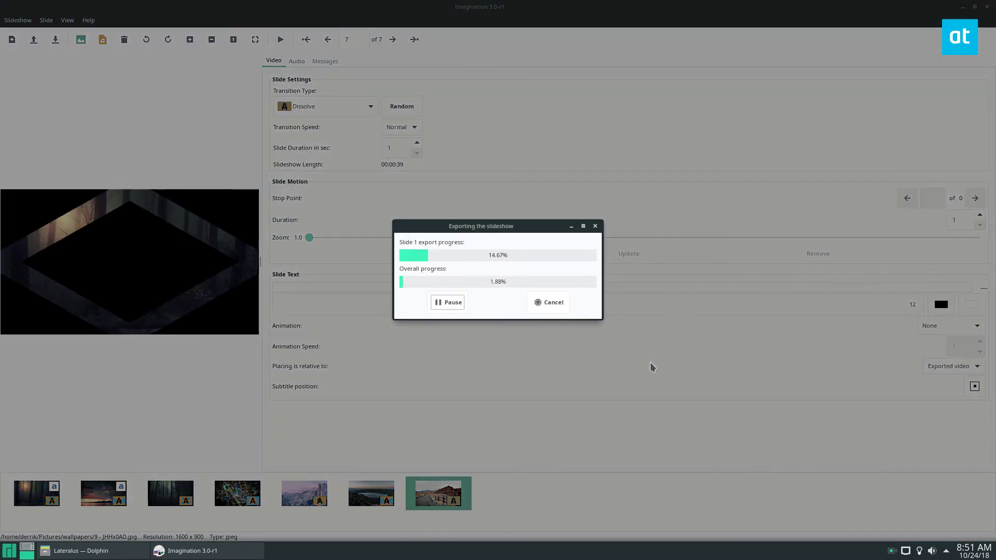